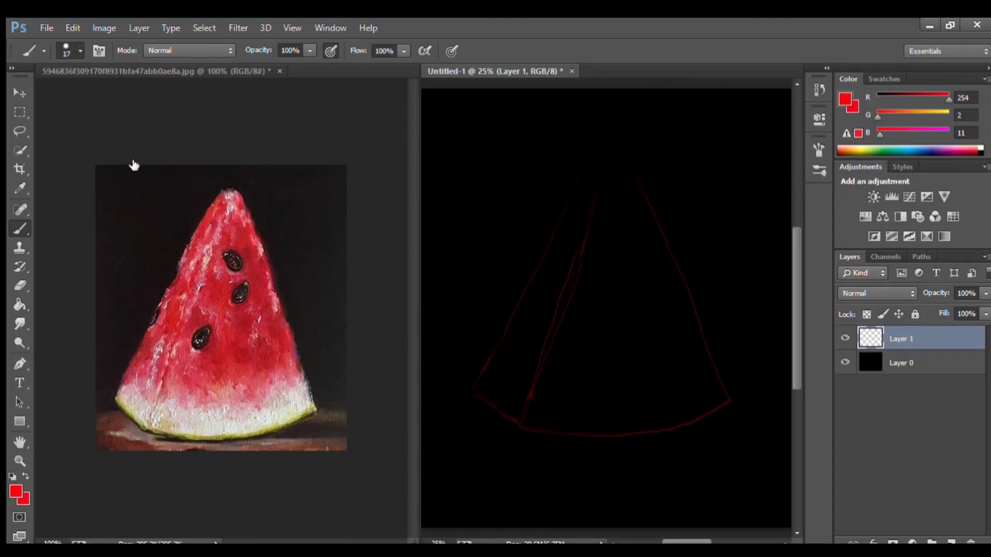
Block in the slice interior with red strokes from the left part up to the tip.
{"action": "left_click_drag", "start_coordinate": [593, 313], "coordinate": [617, 308]}
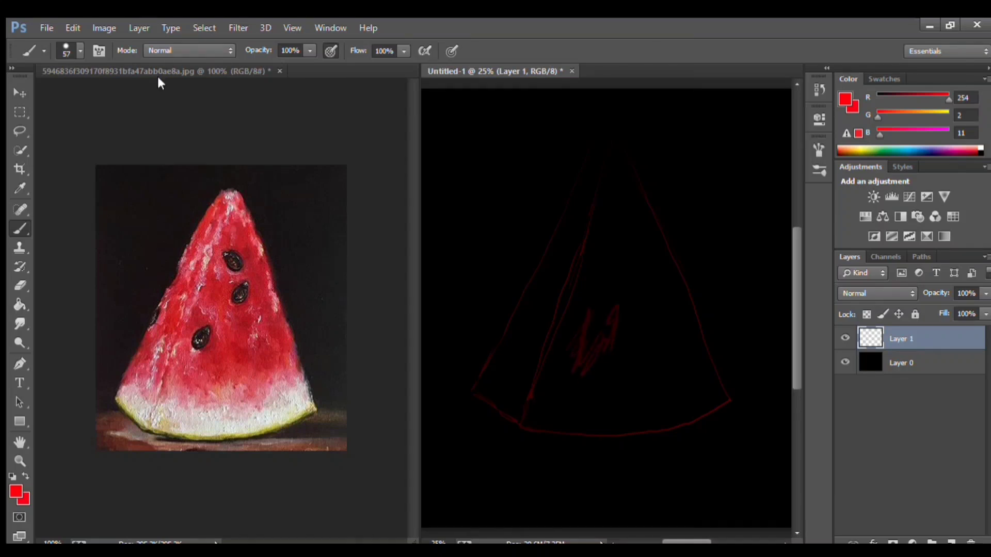
{"action": "mouse_move", "coordinate": [617, 362]}
{"action": "left_mouse_down"}
{"action": "mouse_move", "coordinate": [597, 289]}
{"action": "mouse_move", "coordinate": [617, 241]}
{"action": "mouse_move", "coordinate": [654, 303]}
{"action": "mouse_move", "coordinate": [589, 354]}
{"action": "left_mouse_up"}
{"action": "left_click_drag", "start_coordinate": [588, 232], "coordinate": [547, 294]}
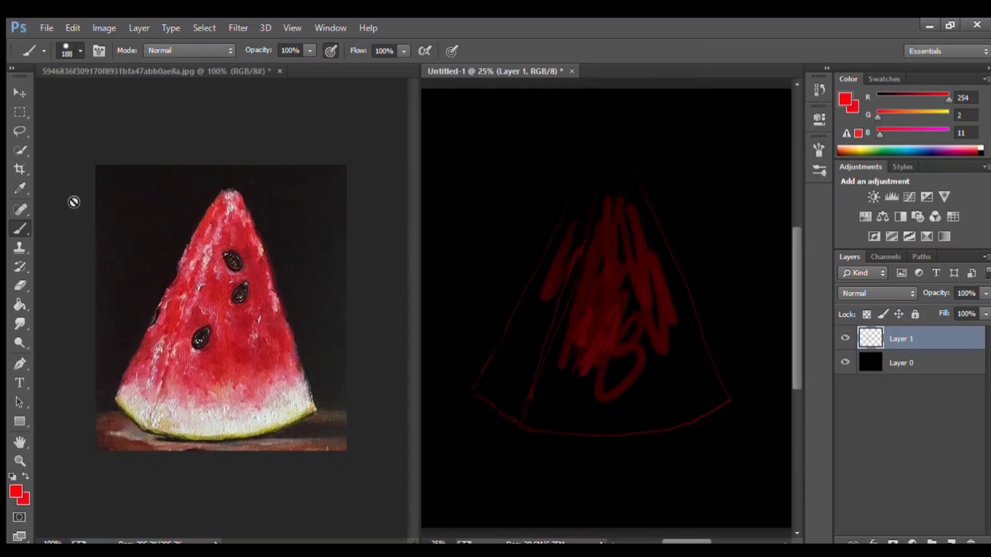
{"action": "mouse_move", "coordinate": [666, 303]}
{"action": "left_mouse_down"}
{"action": "mouse_move", "coordinate": [523, 380]}
{"action": "mouse_move", "coordinate": [590, 268]}
{"action": "mouse_move", "coordinate": [608, 186]}
{"action": "mouse_move", "coordinate": [488, 404]}
{"action": "mouse_move", "coordinate": [520, 419]}
{"action": "mouse_move", "coordinate": [558, 411]}
{"action": "mouse_move", "coordinate": [513, 392]}
{"action": "mouse_move", "coordinate": [495, 410]}
{"action": "mouse_move", "coordinate": [537, 398]}
{"action": "mouse_move", "coordinate": [586, 280]}
{"action": "mouse_move", "coordinate": [597, 216]}
{"action": "mouse_move", "coordinate": [520, 380]}
{"action": "left_mouse_up"}
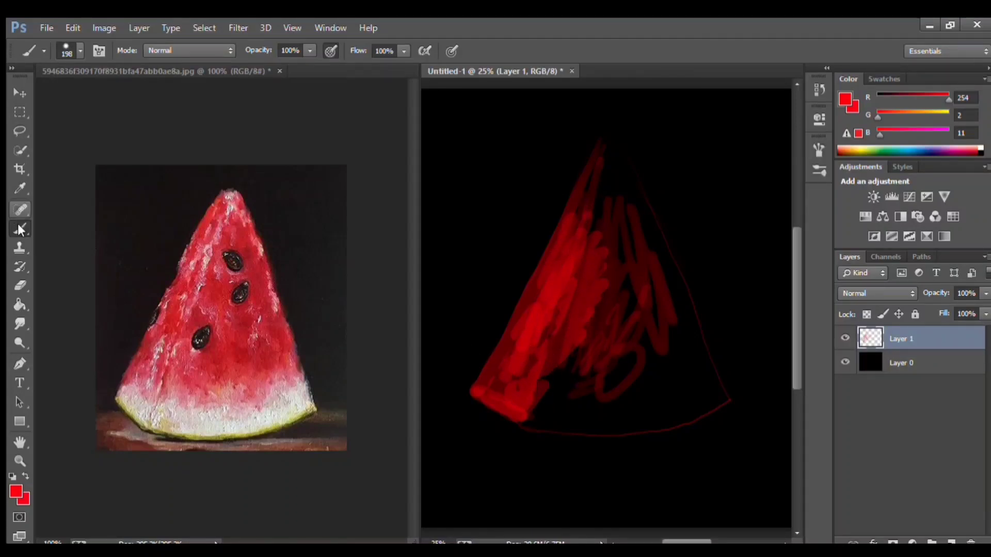
Sample a darker red from the reference and paint it along the slice's bottom and lower area.
{"action": "left_click", "coordinate": [20, 188]}
{"action": "left_click", "coordinate": [175, 319]}
{"action": "key", "text": "b"}
{"action": "mouse_move", "coordinate": [640, 362]}
{"action": "left_mouse_down"}
{"action": "mouse_move", "coordinate": [611, 170]}
{"action": "mouse_move", "coordinate": [665, 234]}
{"action": "mouse_move", "coordinate": [666, 224]}
{"action": "mouse_move", "coordinate": [735, 412]}
{"action": "left_mouse_up"}
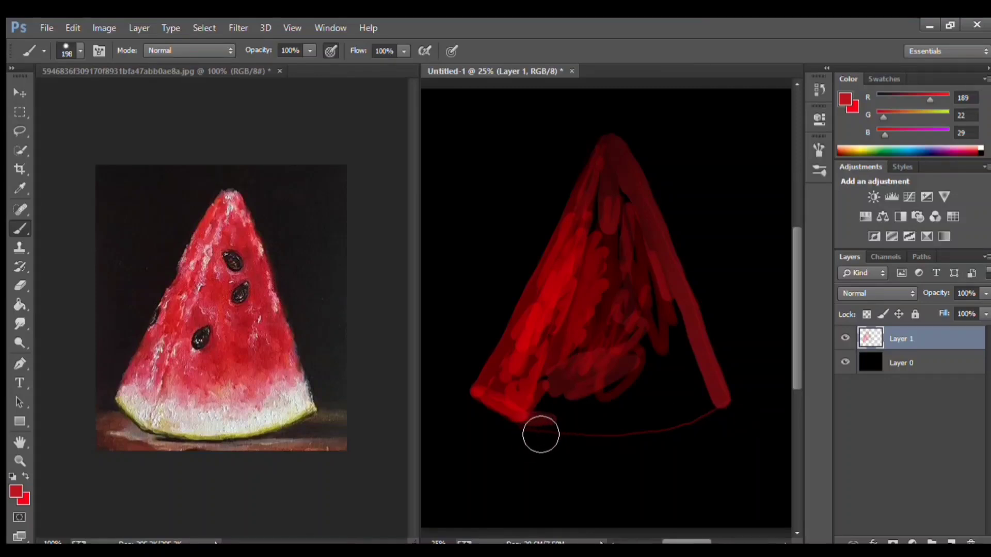
{"action": "mouse_move", "coordinate": [541, 434]}
{"action": "left_mouse_down"}
{"action": "mouse_move", "coordinate": [674, 431]}
{"action": "mouse_move", "coordinate": [648, 411]}
{"action": "mouse_move", "coordinate": [705, 391]}
{"action": "mouse_move", "coordinate": [652, 311]}
{"action": "mouse_move", "coordinate": [637, 227]}
{"action": "mouse_move", "coordinate": [573, 361]}
{"action": "left_mouse_up"}
{"action": "left_click_drag", "start_coordinate": [691, 367], "coordinate": [558, 370]}
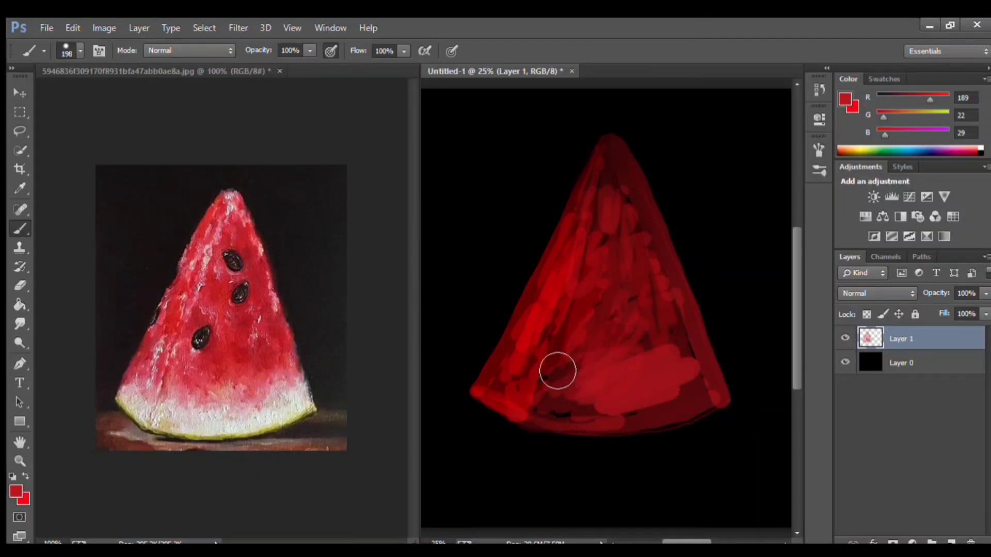
Sample brighter reds and cover the lower and right parts of the slice with bright red.
{"action": "key", "text": "i"}
{"action": "left_click", "coordinate": [174, 313]}
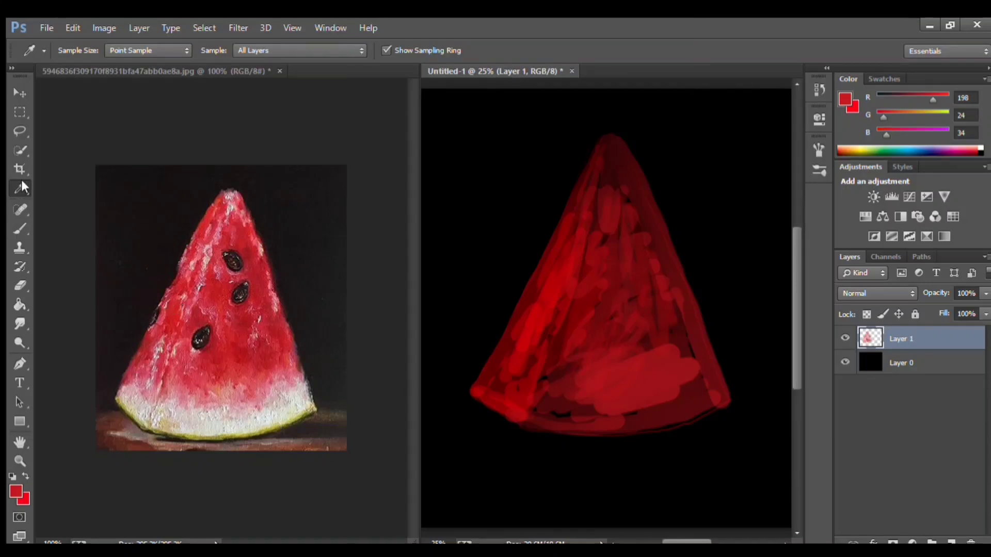
{"action": "left_click", "coordinate": [161, 333]}
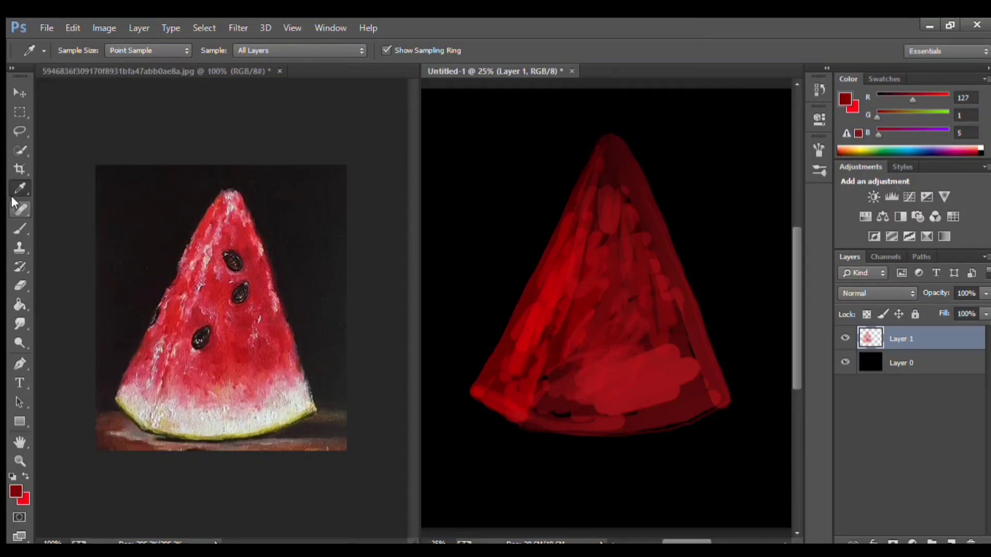
{"action": "left_click", "coordinate": [555, 294]}
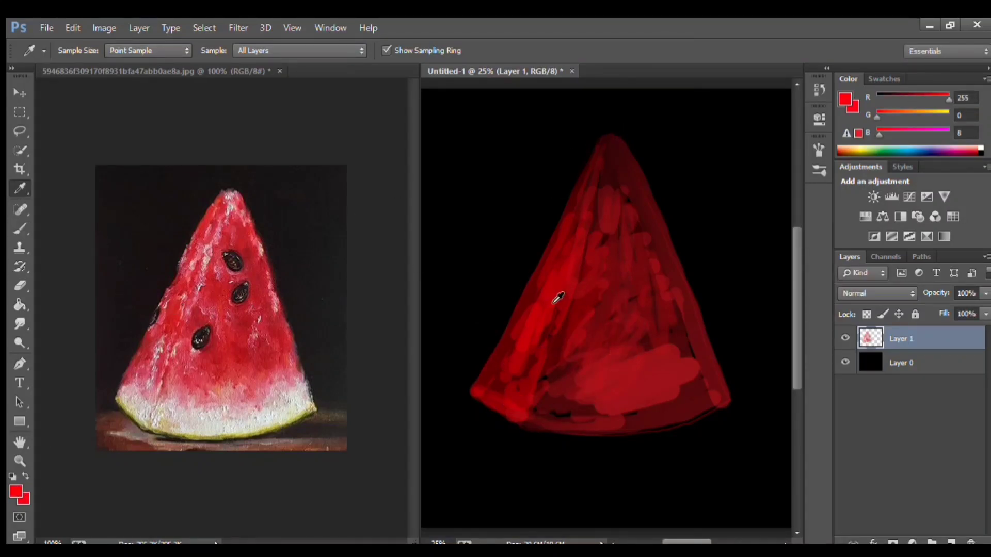
{"action": "key", "text": "b"}
{"action": "mouse_move", "coordinate": [604, 392]}
{"action": "left_mouse_down"}
{"action": "mouse_move", "coordinate": [568, 416]}
{"action": "mouse_move", "coordinate": [648, 427]}
{"action": "mouse_move", "coordinate": [583, 433]}
{"action": "mouse_move", "coordinate": [697, 383]}
{"action": "mouse_move", "coordinate": [624, 266]}
{"action": "mouse_move", "coordinate": [646, 274]}
{"action": "mouse_move", "coordinate": [671, 217]}
{"action": "left_mouse_up"}
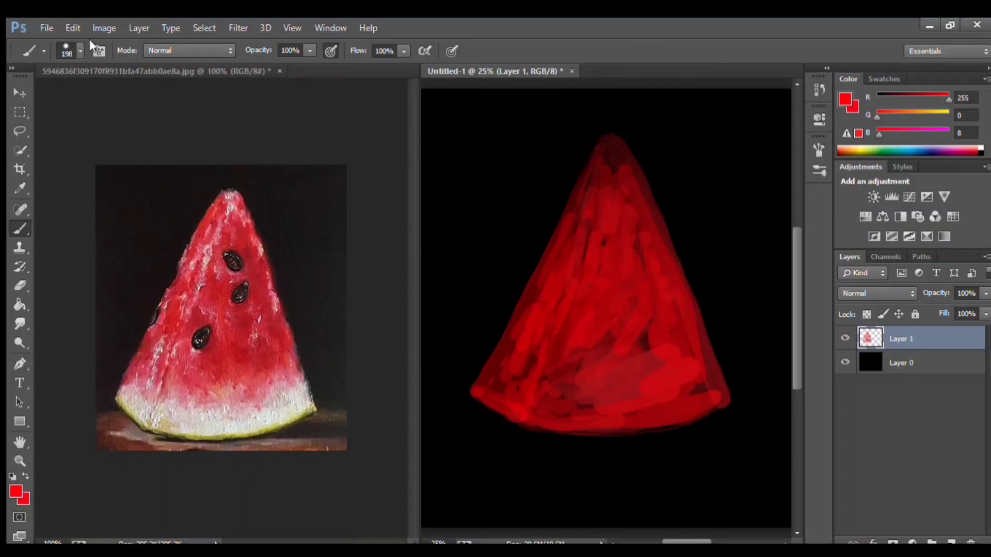
Enlarge the brush to 174 and blend soft red over the left side, upper-right edge and lower strokes.
{"action": "key", "text": "bracketright"}
{"action": "key", "text": "bracketright"}
{"action": "key", "text": "bracketright"}
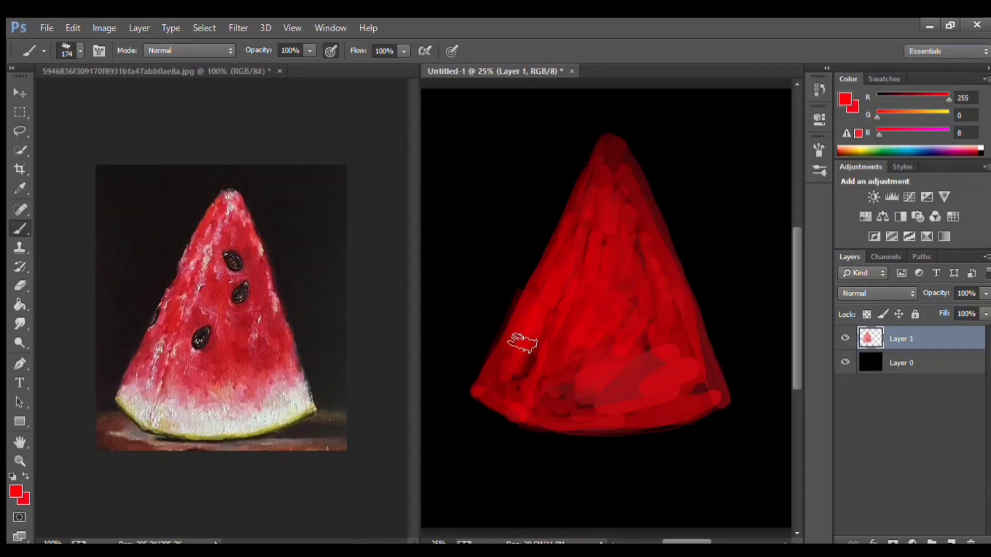
{"action": "mouse_move", "coordinate": [520, 338]}
{"action": "left_mouse_down"}
{"action": "mouse_move", "coordinate": [586, 204]}
{"action": "mouse_move", "coordinate": [530, 394]}
{"action": "left_mouse_up"}
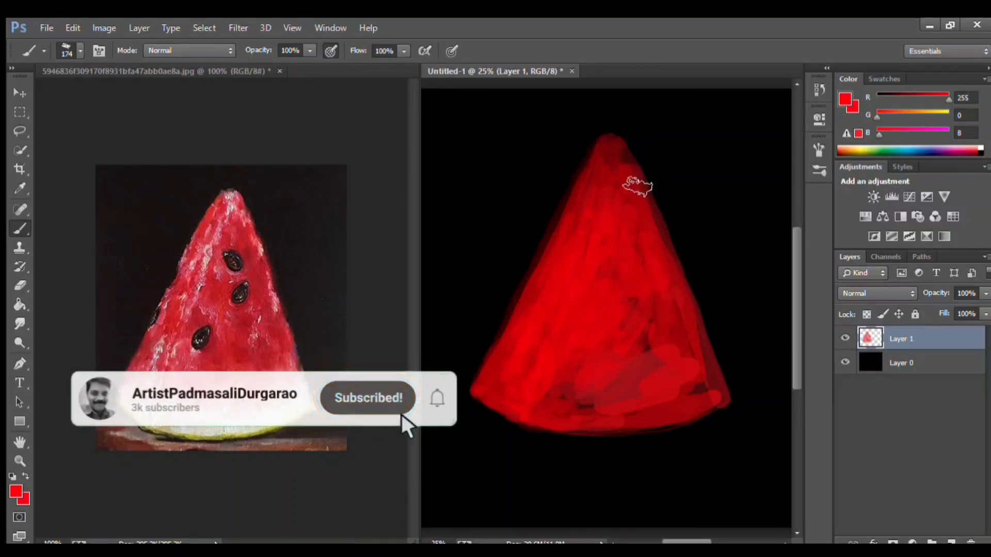
{"action": "left_click_drag", "start_coordinate": [637, 159], "coordinate": [692, 287]}
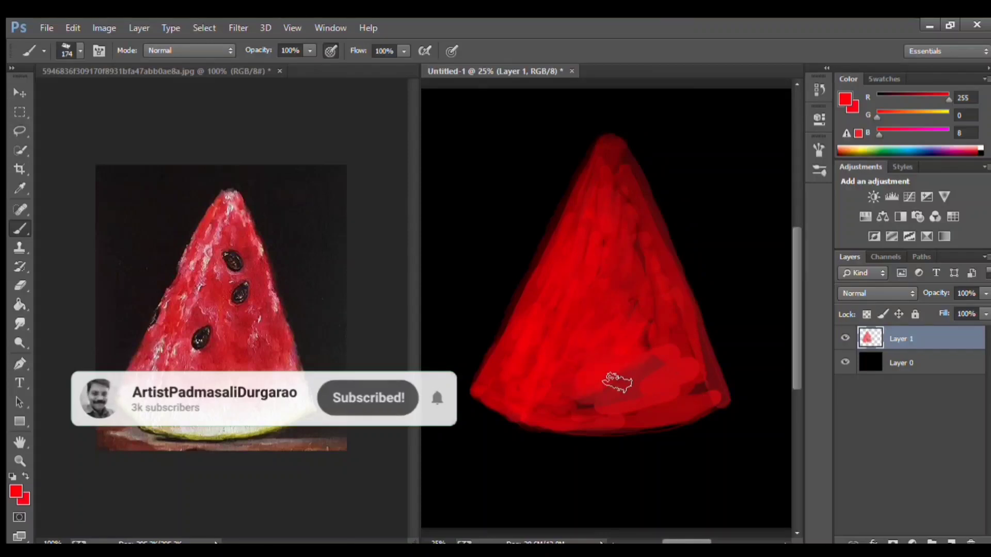
{"action": "left_click_drag", "start_coordinate": [699, 393], "coordinate": [654, 188]}
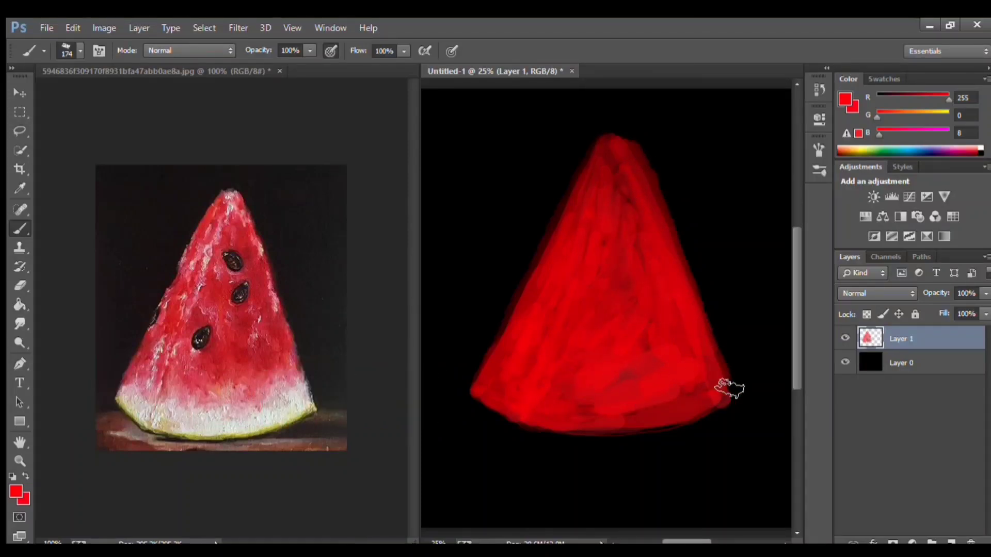
Sample white, then deep and medium reds from the reference for painting.
{"action": "key", "text": "i"}
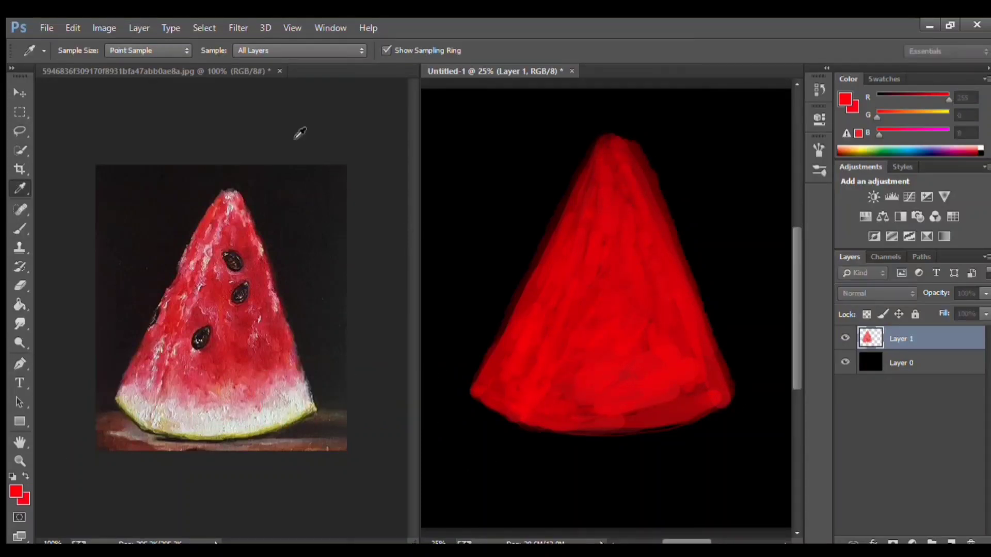
{"action": "left_click", "coordinate": [217, 418]}
{"action": "key", "text": "b"}
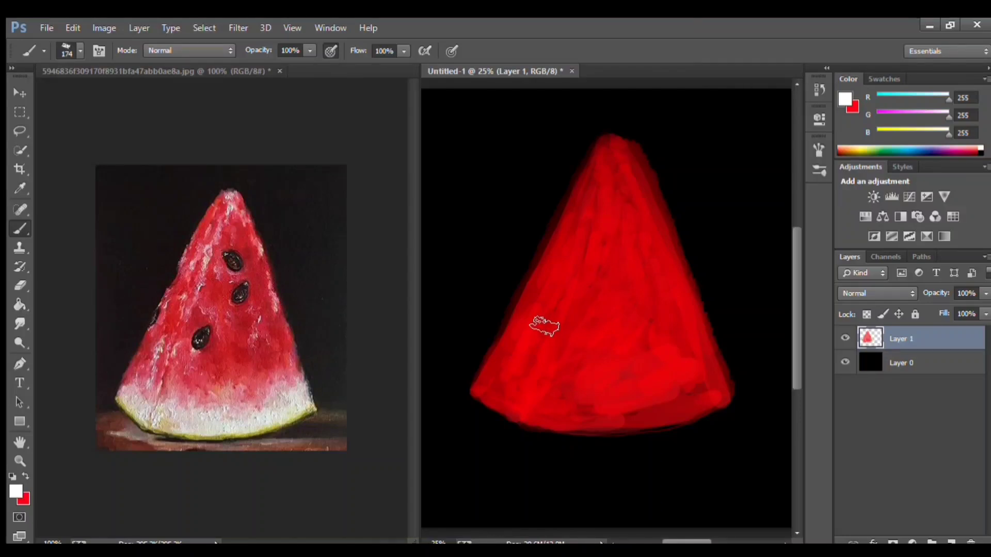
{"action": "key", "text": "i"}
{"action": "left_click", "coordinate": [232, 222]}
{"action": "key", "text": "b"}
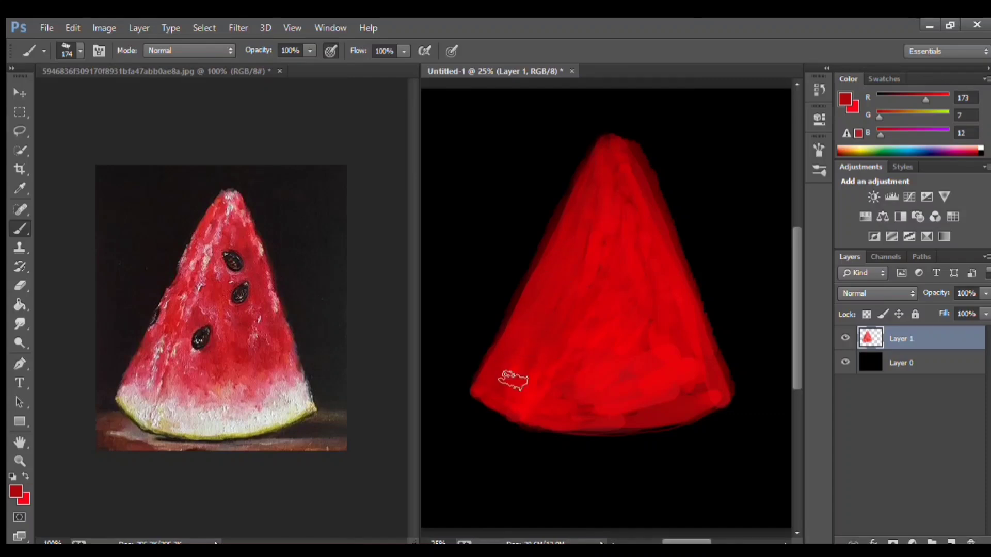
{"action": "key", "text": "i"}
{"action": "left_click", "coordinate": [237, 365]}
{"action": "left_click", "coordinate": [20, 228]}
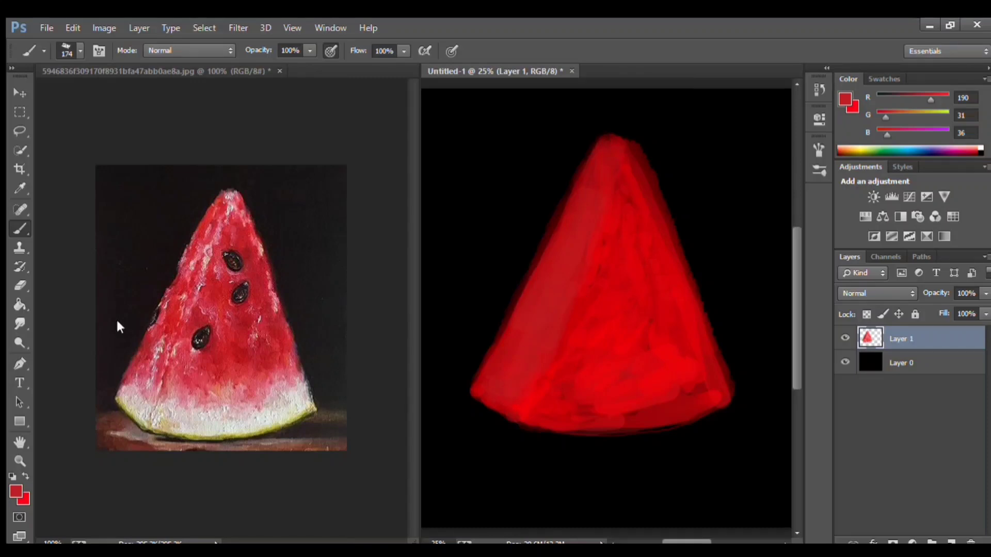
Sample a slightly darker red, then a very dark red, as the paint colour.
{"action": "key", "text": "i"}
{"action": "left_click", "coordinate": [243, 344]}
{"action": "key", "text": "b"}
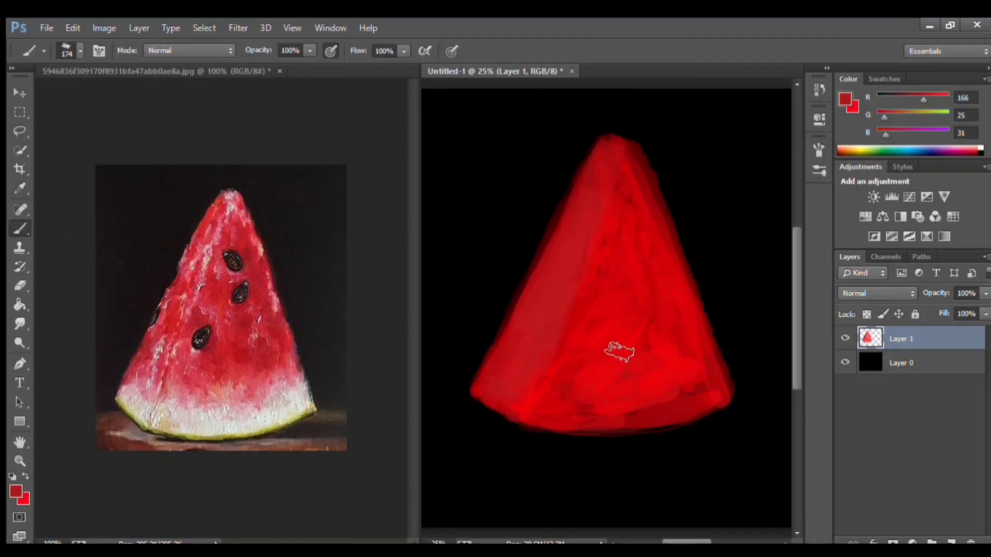
{"action": "key", "text": "i"}
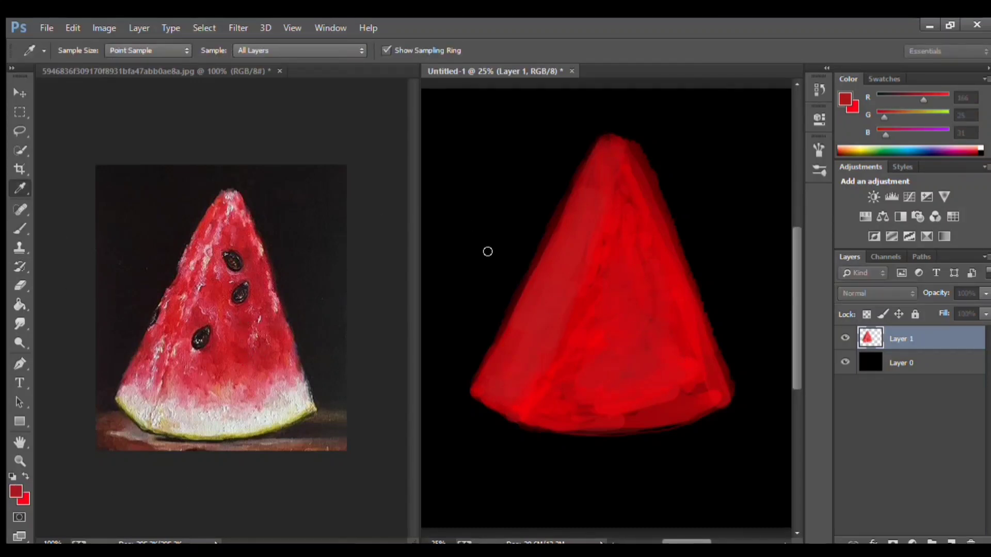
{"action": "left_click", "coordinate": [619, 143]}
{"action": "key", "text": "b"}
Dab dark red patches across the slice, its tip and lower-left area, then pick white.
{"action": "left_click_drag", "start_coordinate": [664, 320], "coordinate": [645, 307]}
{"action": "left_click", "coordinate": [648, 255]}
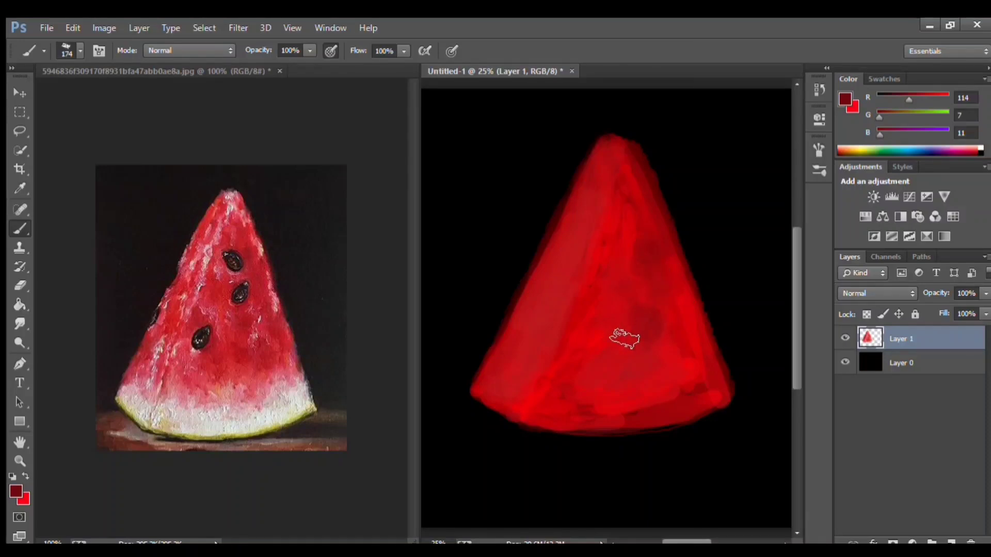
{"action": "left_click", "coordinate": [604, 325]}
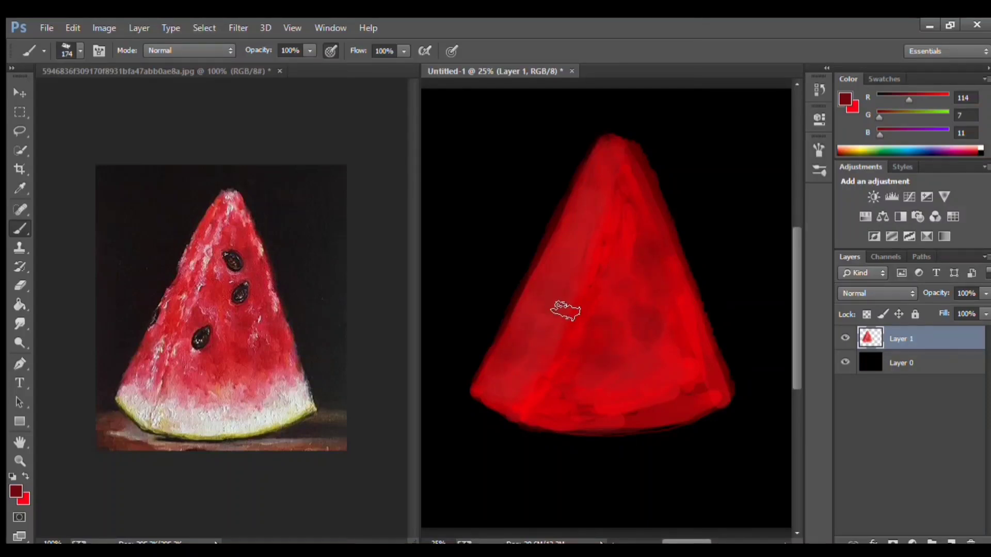
{"action": "left_click", "coordinate": [535, 312]}
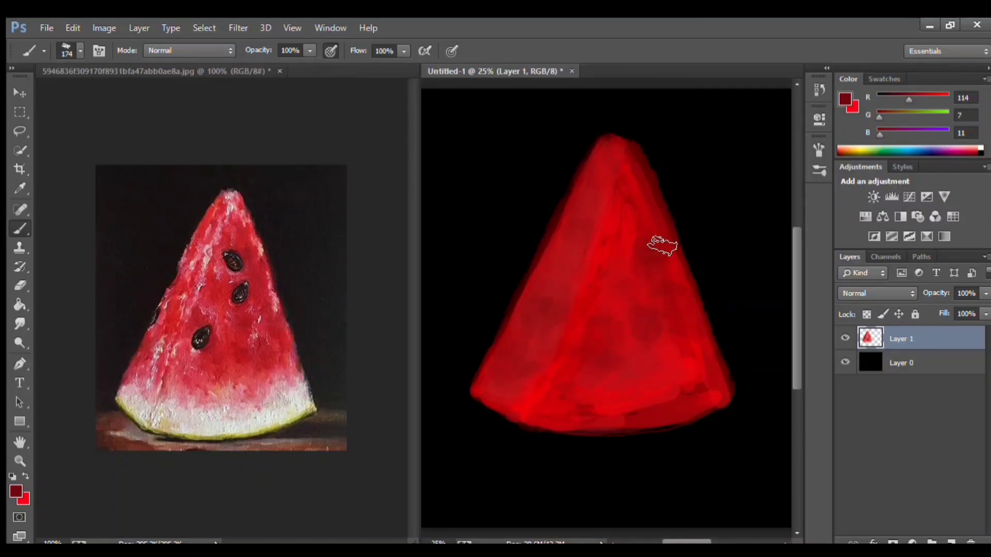
{"action": "left_click", "coordinate": [638, 149]}
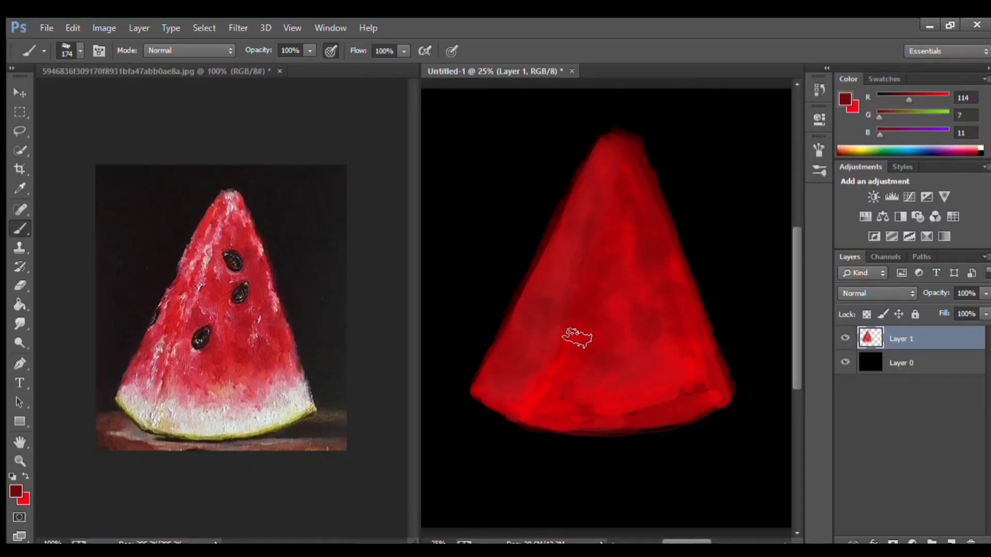
{"action": "left_click_drag", "start_coordinate": [564, 367], "coordinate": [553, 383]}
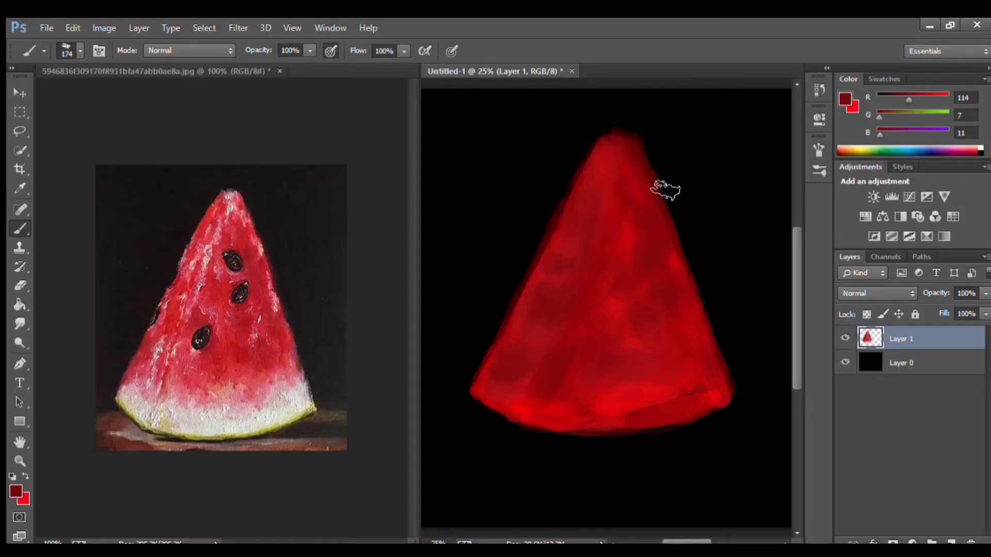
{"action": "left_click", "coordinate": [131, 390], "text": "alt"}
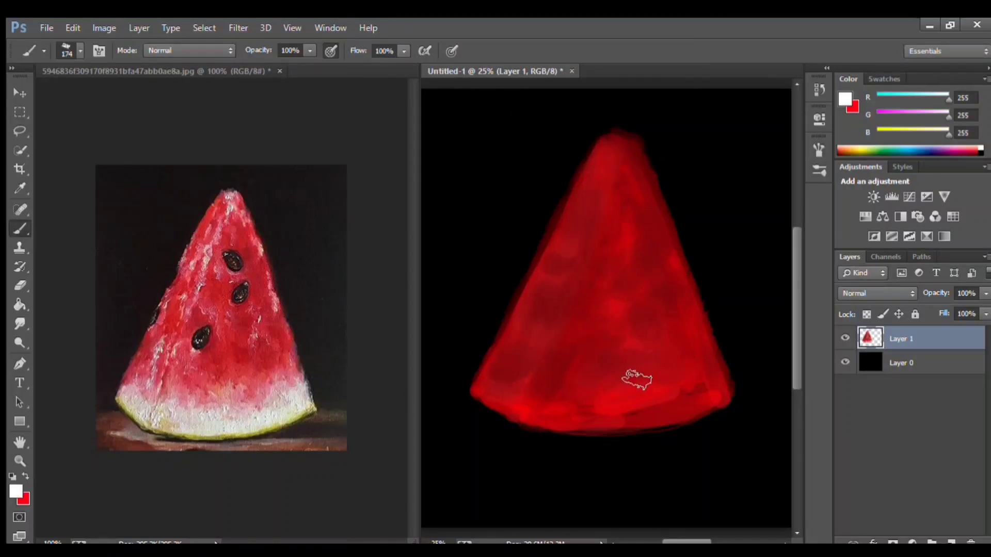
Paint a soft whitish band along the slice's bottom and shrink the brush to 45.
{"action": "mouse_move", "coordinate": [513, 393]}
{"action": "left_mouse_down"}
{"action": "mouse_move", "coordinate": [488, 385]}
{"action": "mouse_move", "coordinate": [505, 403]}
{"action": "mouse_move", "coordinate": [546, 404]}
{"action": "mouse_move", "coordinate": [531, 420]}
{"action": "mouse_move", "coordinate": [577, 391]}
{"action": "mouse_move", "coordinate": [626, 395]}
{"action": "mouse_move", "coordinate": [657, 418]}
{"action": "mouse_move", "coordinate": [690, 405]}
{"action": "mouse_move", "coordinate": [708, 411]}
{"action": "mouse_move", "coordinate": [726, 403]}
{"action": "mouse_move", "coordinate": [727, 387]}
{"action": "mouse_move", "coordinate": [664, 411]}
{"action": "mouse_move", "coordinate": [677, 427]}
{"action": "mouse_move", "coordinate": [640, 427]}
{"action": "left_mouse_up"}
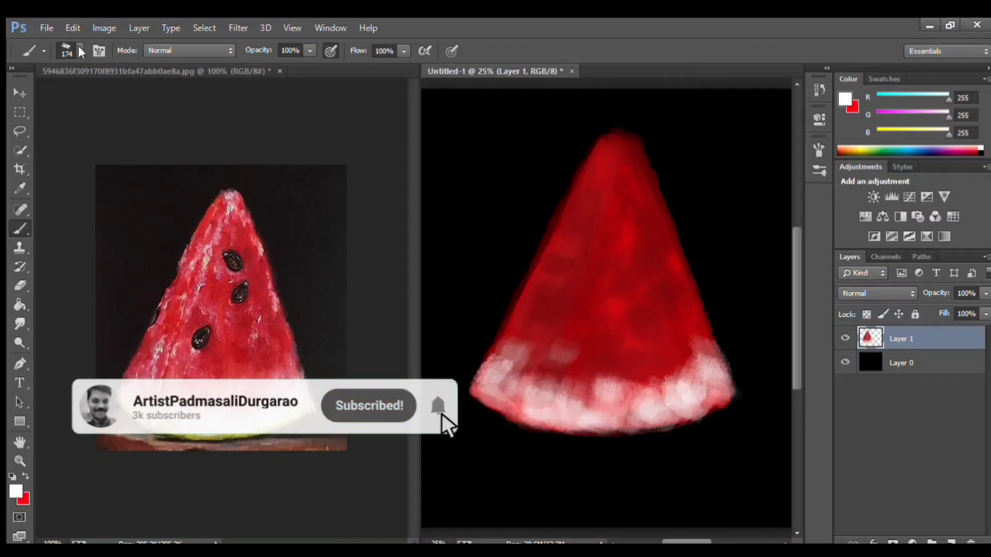
{"action": "key", "text": "bracketleft"}
{"action": "key", "text": "bracketleft"}
{"action": "key", "text": "bracketleft"}
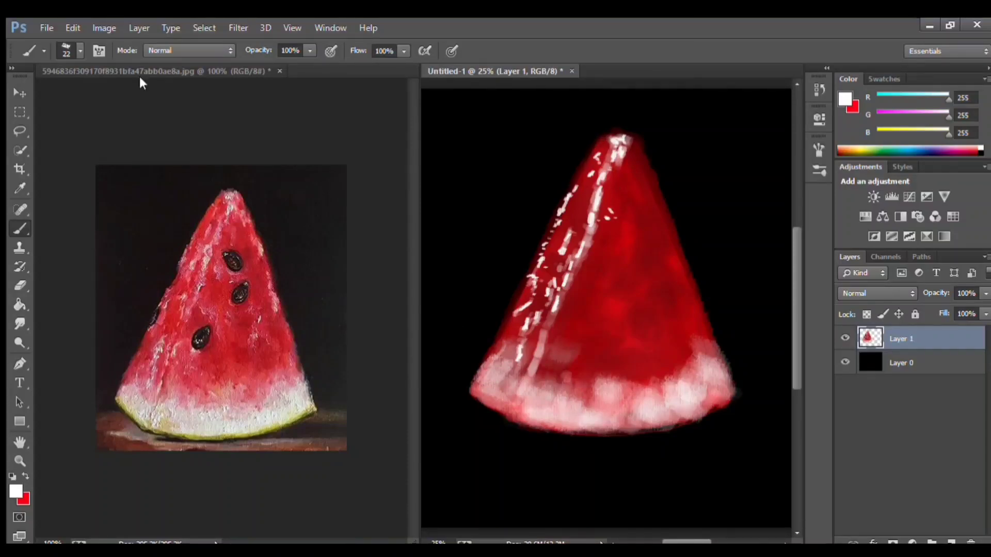
Enlarge the brush to 54 and brighten the bottom rind band with dense white strokes.
{"action": "key", "text": "bracketright"}
{"action": "key", "text": "bracketright"}
{"action": "key", "text": "bracketright"}
{"action": "mouse_move", "coordinate": [619, 413]}
{"action": "left_mouse_down"}
{"action": "mouse_move", "coordinate": [566, 422]}
{"action": "mouse_move", "coordinate": [543, 405]}
{"action": "left_mouse_up"}
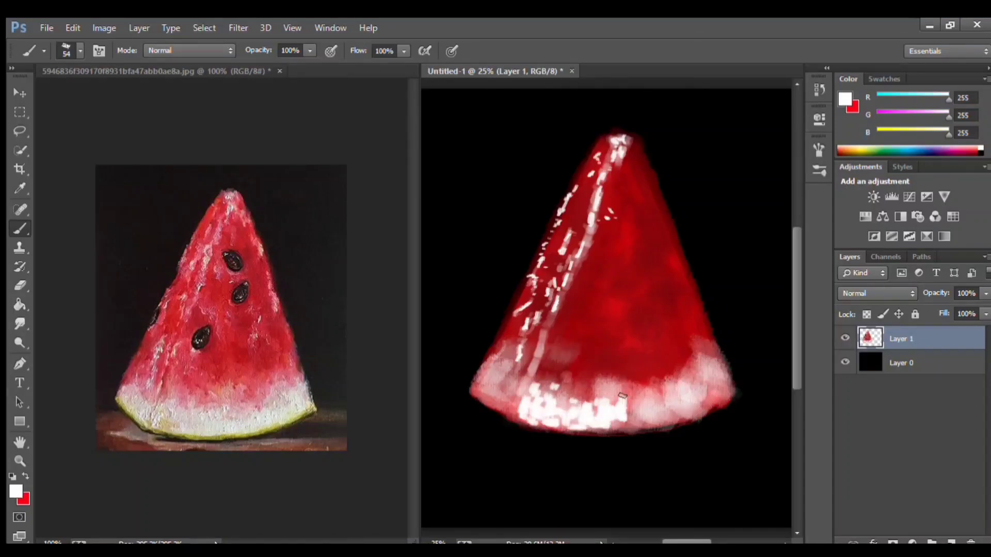
{"action": "left_click_drag", "start_coordinate": [636, 424], "coordinate": [721, 371]}
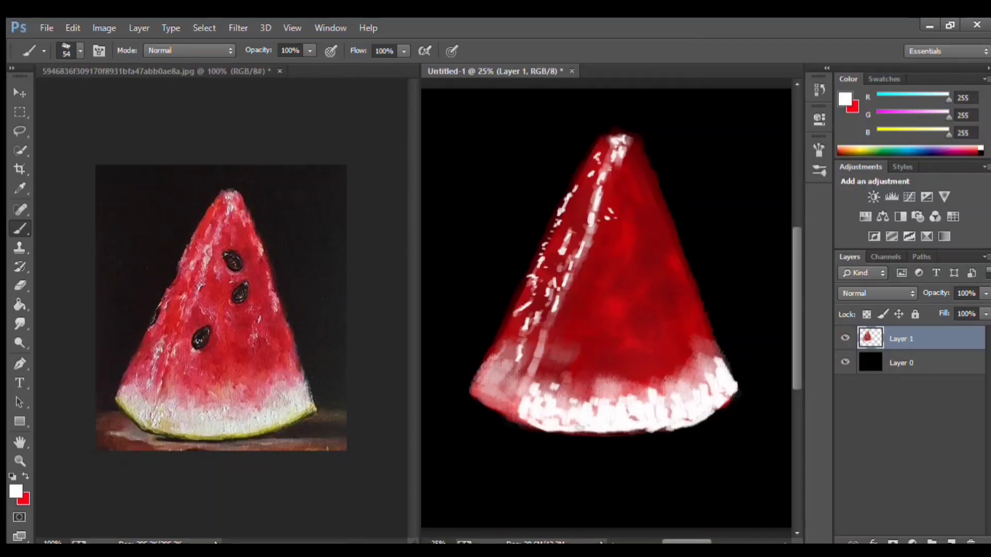
{"action": "left_click_drag", "start_coordinate": [652, 426], "coordinate": [571, 434]}
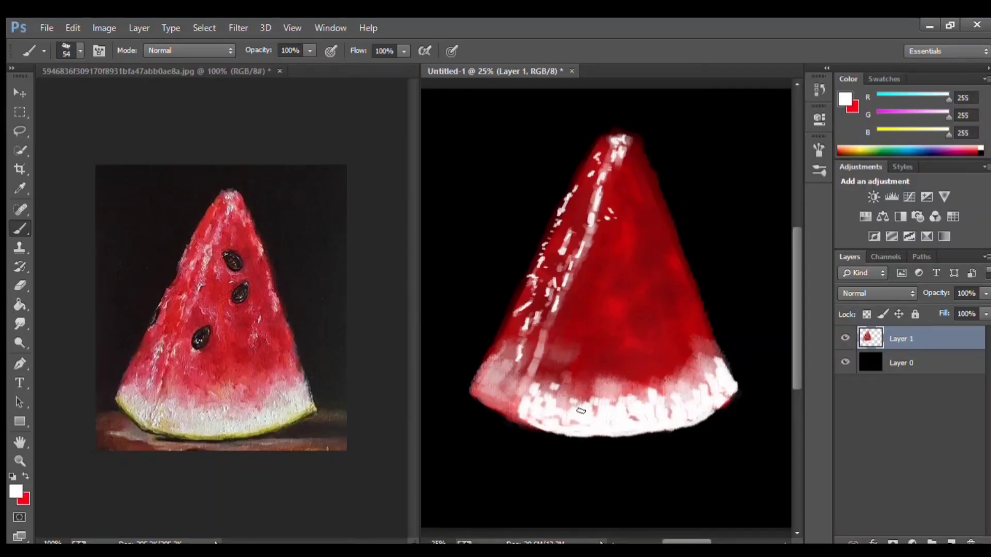
{"action": "left_click_drag", "start_coordinate": [537, 385], "coordinate": [526, 418]}
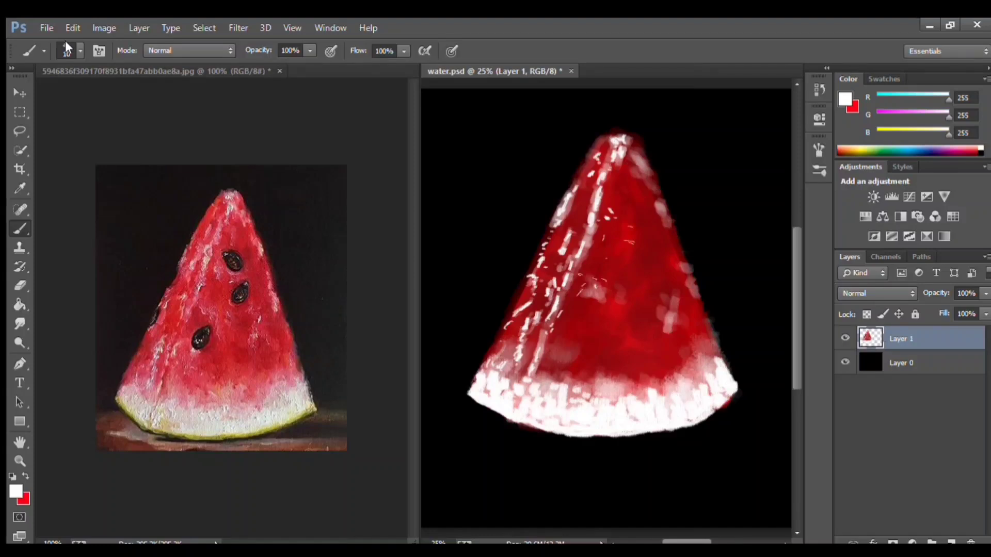
Enable bristle brush preview and pressure-controlled opacity, and dab white highlights near the rind.
{"action": "left_click", "coordinate": [452, 51]}
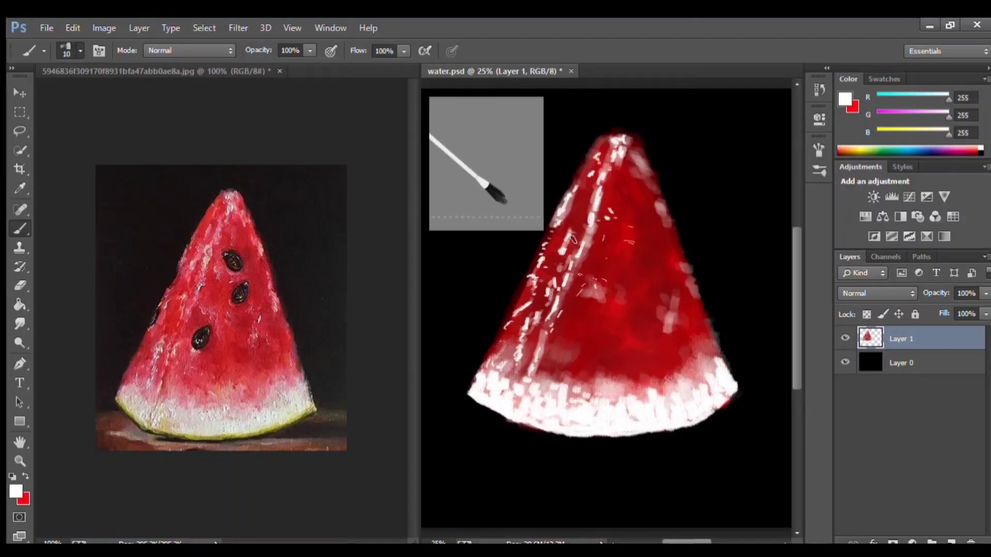
{"action": "left_click", "coordinate": [331, 51]}
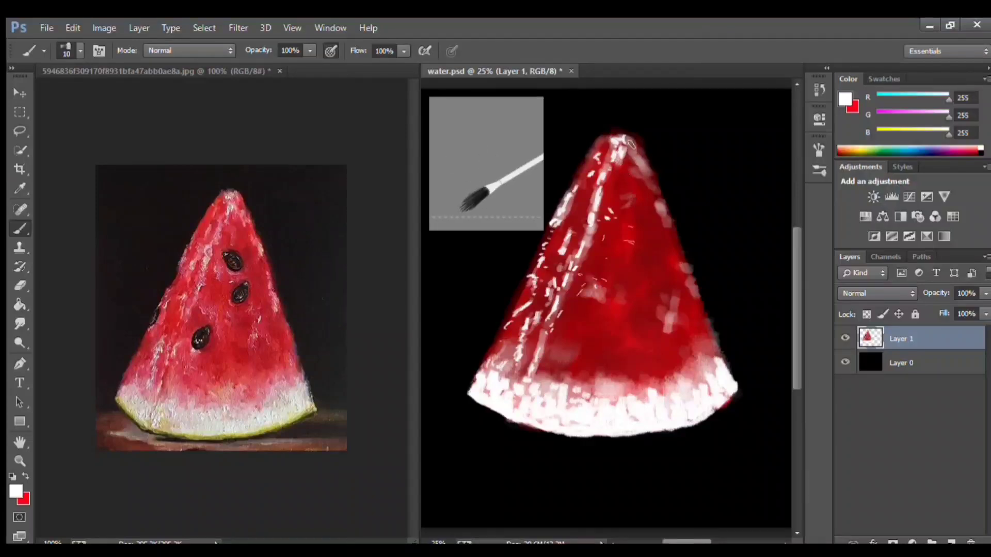
{"action": "mouse_move", "coordinate": [646, 302]}
{"action": "left_mouse_down"}
{"action": "mouse_move", "coordinate": [588, 385]}
{"action": "mouse_move", "coordinate": [516, 402]}
{"action": "left_mouse_up"}
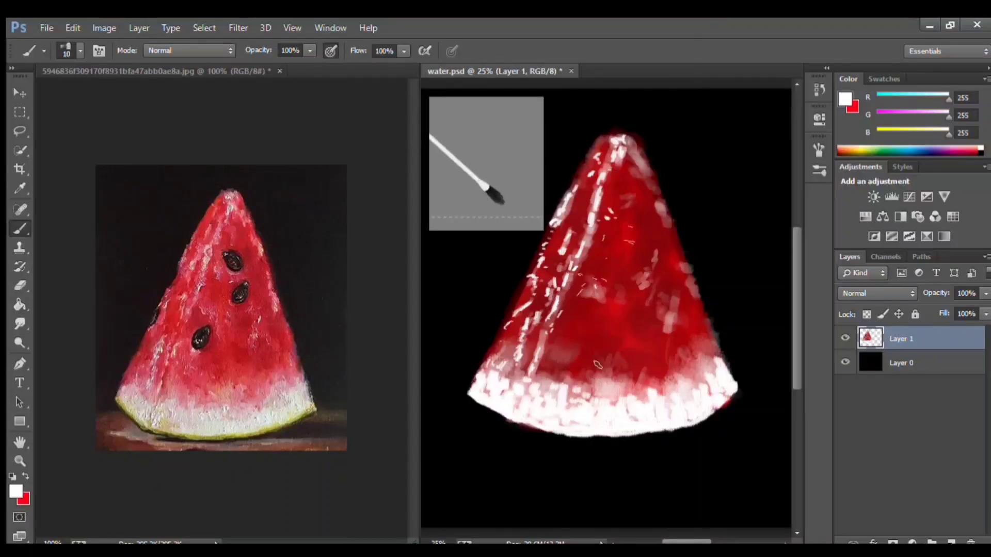
Sample yellow from the reference and add warm yellow-orange glow to the flesh at brush sizes 43 and 132.
{"action": "key", "text": "i"}
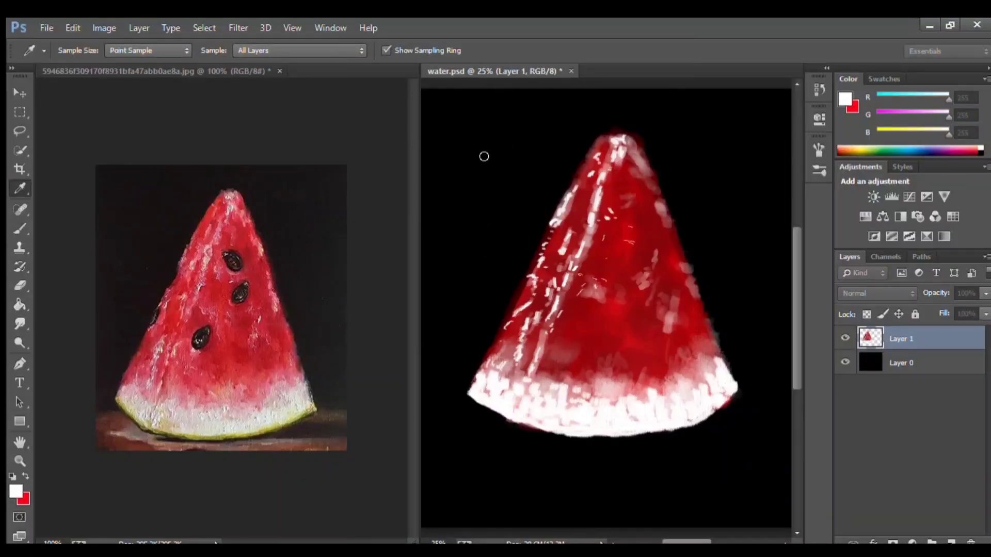
{"action": "left_click", "coordinate": [860, 150]}
{"action": "key", "text": "b"}
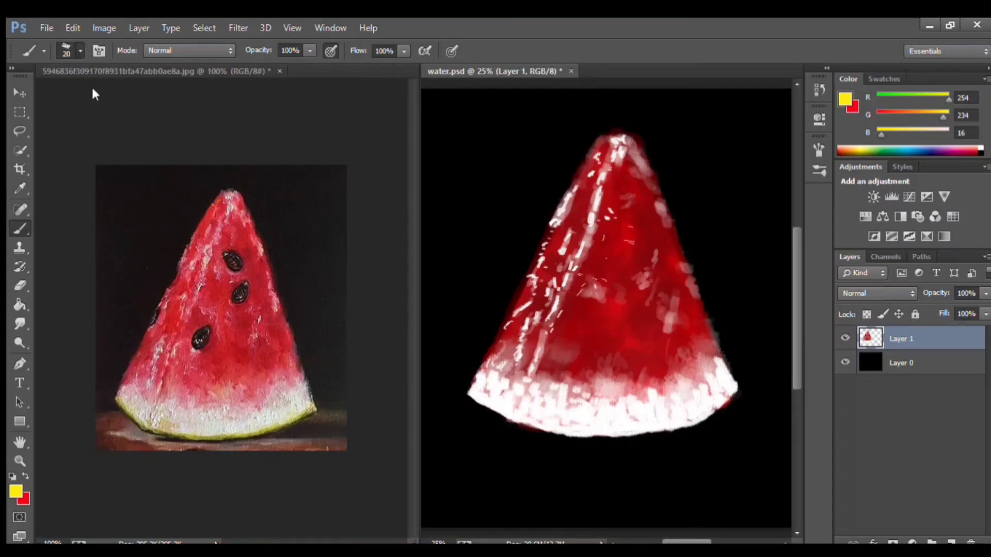
{"action": "key", "text": "bracketright"}
{"action": "key", "text": "bracketright"}
{"action": "left_click_drag", "start_coordinate": [593, 375], "coordinate": [614, 365]}
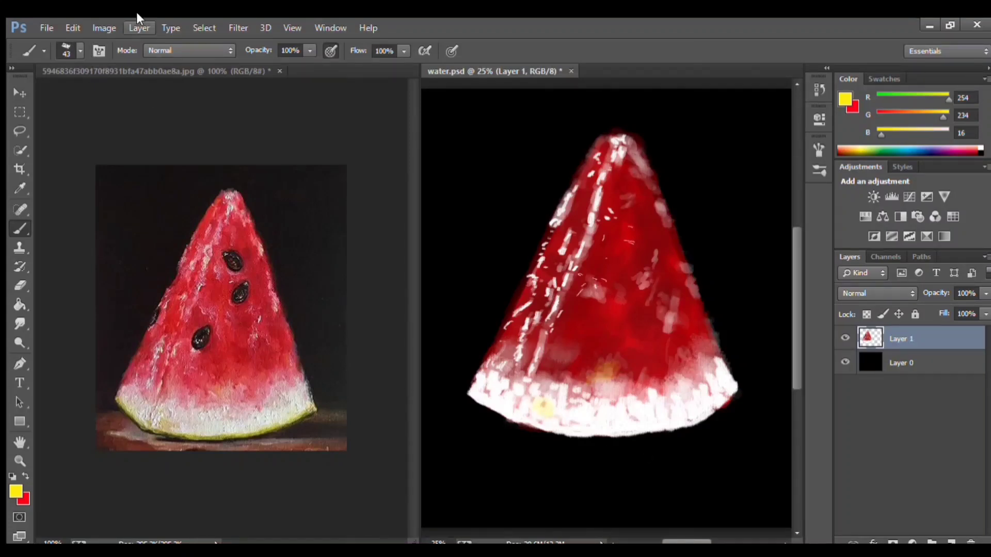
{"action": "key", "text": "bracketright"}
{"action": "key", "text": "bracketright"}
{"action": "key", "text": "bracketright"}
{"action": "mouse_move", "coordinate": [565, 317]}
{"action": "left_mouse_down"}
{"action": "mouse_move", "coordinate": [598, 312]}
{"action": "mouse_move", "coordinate": [518, 343]}
{"action": "left_mouse_up"}
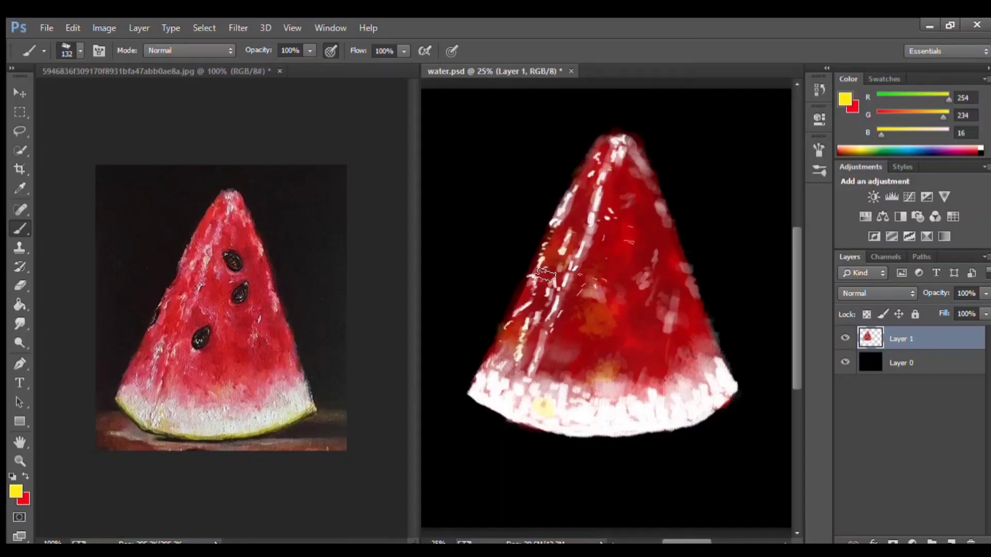
{"action": "left_click_drag", "start_coordinate": [542, 276], "coordinate": [572, 258]}
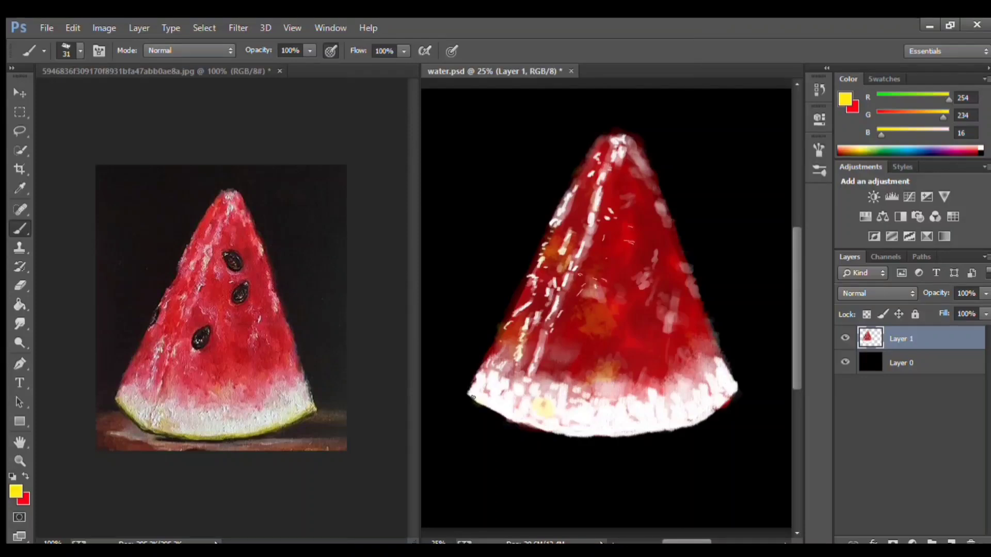
Paint a yellow-green rind along the bottom edge, add yellow strokes across the white band, and save.
{"action": "mouse_move", "coordinate": [473, 398]}
{"action": "left_mouse_down"}
{"action": "mouse_move", "coordinate": [503, 415]}
{"action": "mouse_move", "coordinate": [469, 403]}
{"action": "left_mouse_up"}
{"action": "mouse_move", "coordinate": [529, 435]}
{"action": "left_mouse_down"}
{"action": "mouse_move", "coordinate": [668, 433]}
{"action": "mouse_move", "coordinate": [717, 412]}
{"action": "mouse_move", "coordinate": [742, 385]}
{"action": "left_mouse_up"}
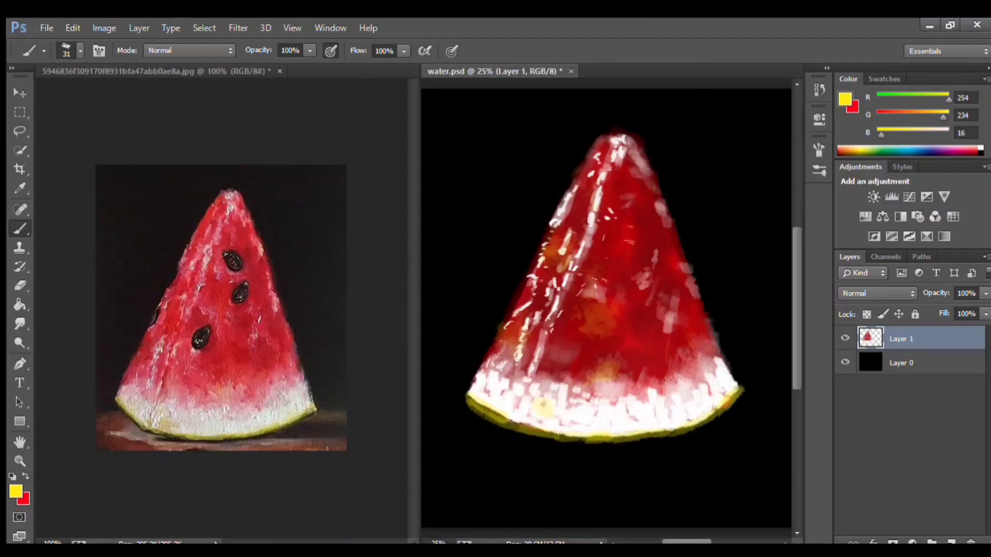
{"action": "key", "text": "bracketright"}
{"action": "key", "text": "bracketright"}
{"action": "key", "text": "bracketright"}
{"action": "left_click_drag", "start_coordinate": [508, 415], "coordinate": [516, 413]}
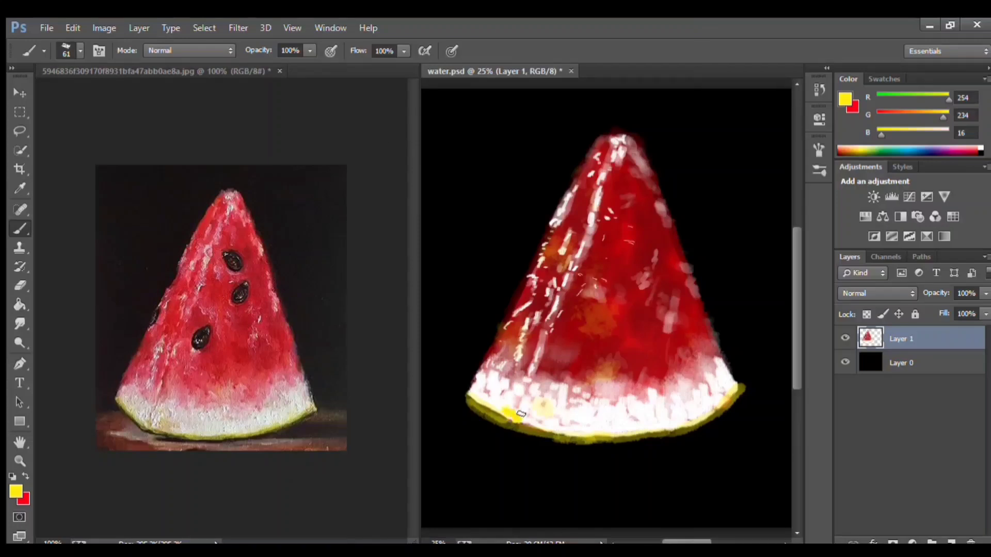
{"action": "key", "text": "ctrl+z"}
{"action": "key", "text": "ctrl+s"}
{"action": "left_click_drag", "start_coordinate": [541, 409], "coordinate": [506, 382]}
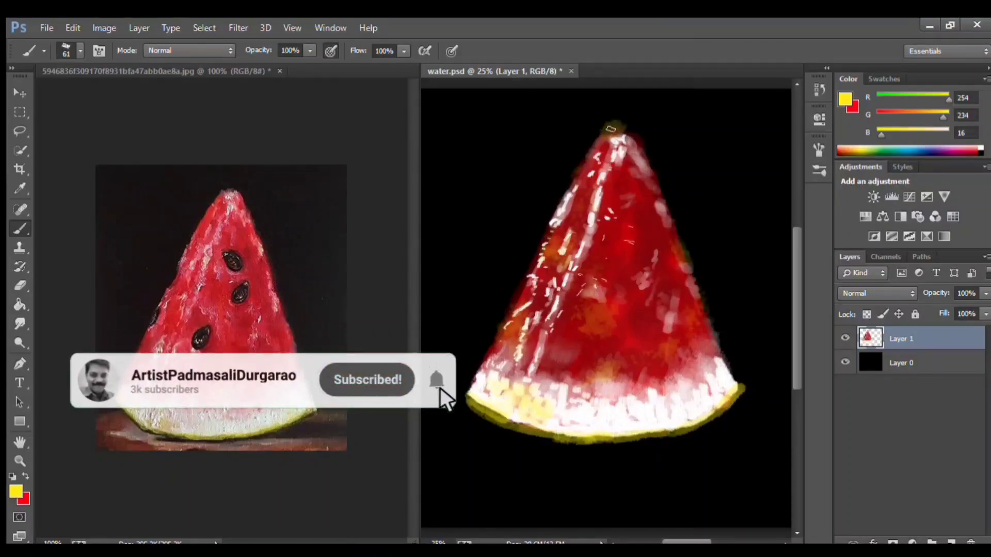
Sample red, then white from the reference and repaint the white highlight at the slice's tip.
{"action": "key", "text": "i"}
{"action": "key", "text": "b"}
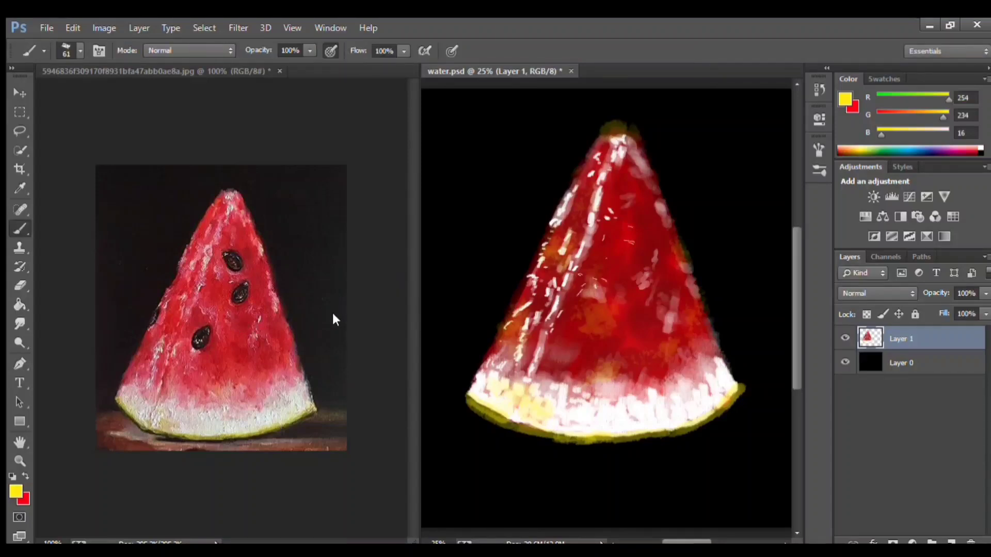
{"action": "key", "text": "i"}
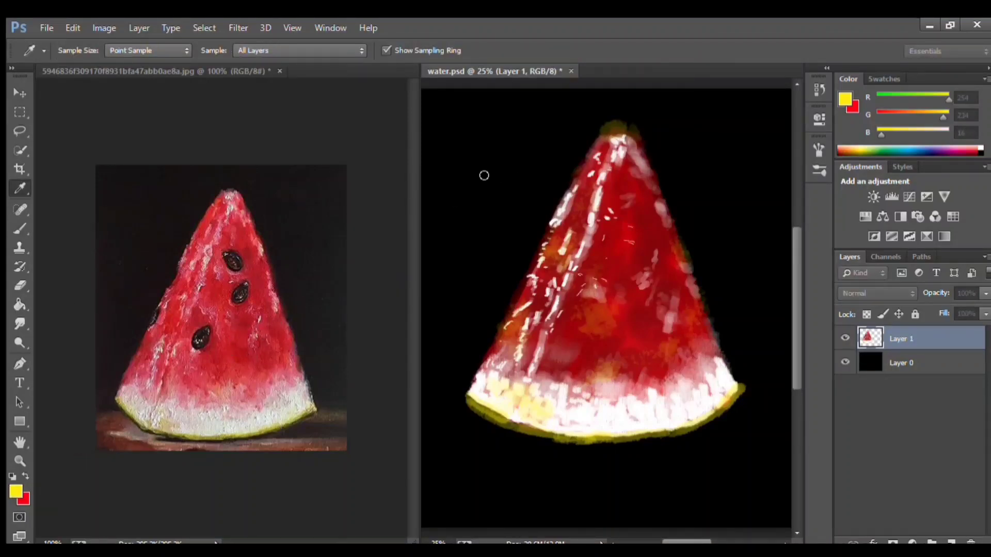
{"action": "left_click", "coordinate": [620, 138]}
{"action": "key", "text": "b"}
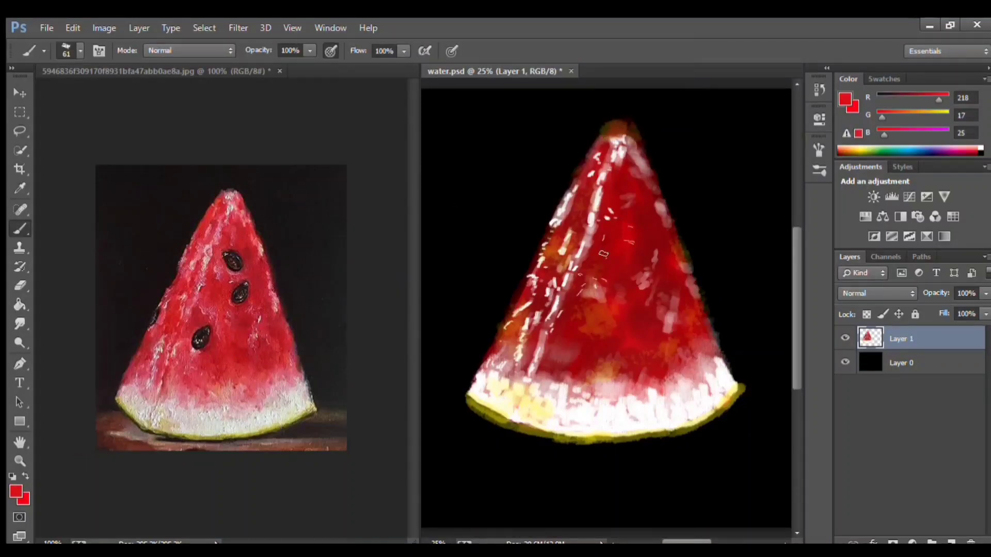
{"action": "key", "text": "i"}
{"action": "left_click", "coordinate": [600, 127]}
{"action": "key", "text": "b"}
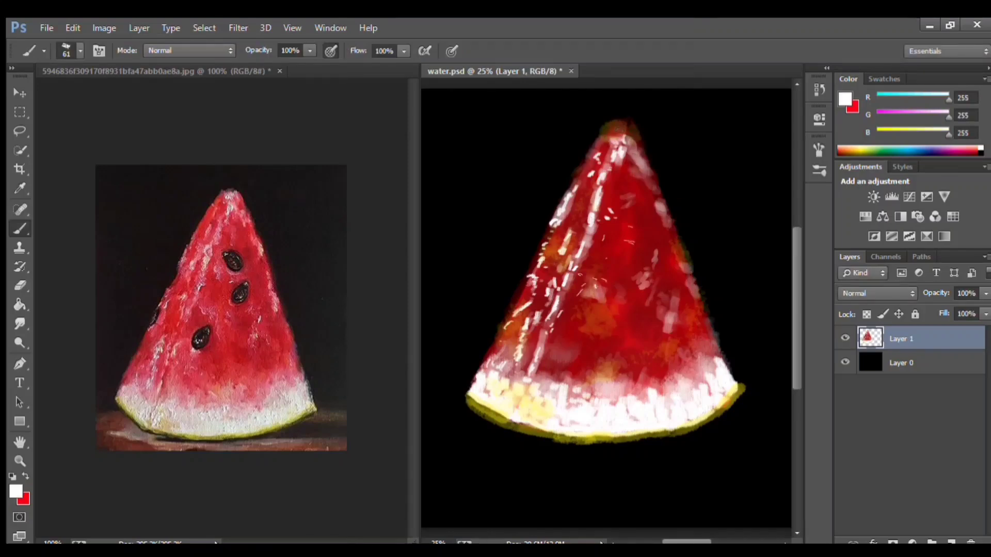
{"action": "key", "text": "ctrl+z"}
{"action": "key", "text": "ctrl+z"}
{"action": "key", "text": "ctrl+z"}
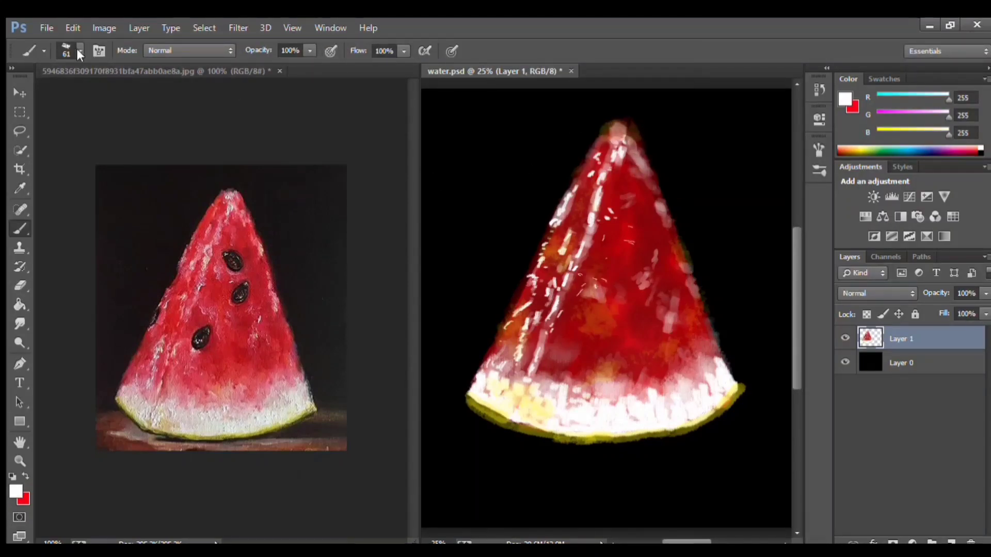
{"action": "left_click", "coordinate": [616, 128]}
Sample black, set the brush to 34 and trim the rind's bottom edge with black strokes.
{"action": "key", "text": "i"}
{"action": "left_click", "coordinate": [455, 433]}
{"action": "key", "text": "b"}
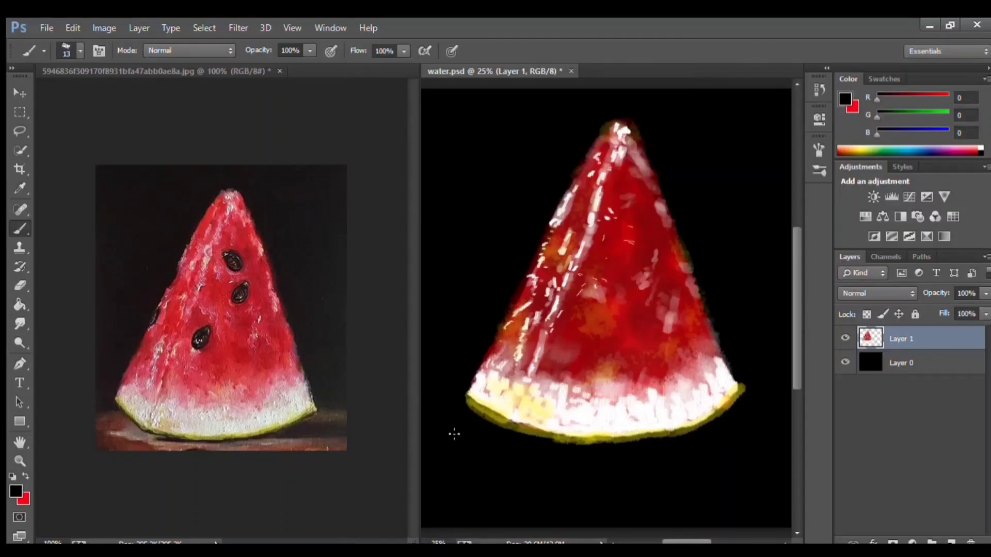
{"action": "key", "text": "bracketright"}
{"action": "key", "text": "bracketright"}
{"action": "key", "text": "bracketright"}
{"action": "left_click", "coordinate": [472, 409]}
{"action": "key", "text": "ctrl+z"}
{"action": "mouse_move", "coordinate": [473, 411]}
{"action": "left_mouse_down"}
{"action": "mouse_move", "coordinate": [500, 427]}
{"action": "mouse_move", "coordinate": [739, 393]}
{"action": "left_mouse_up"}
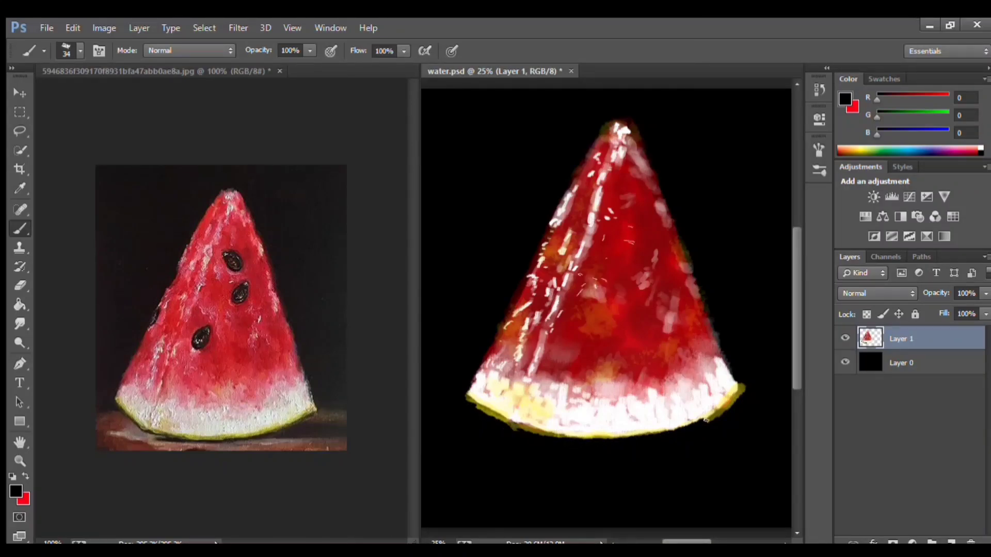
{"action": "key", "text": "ctrl+z"}
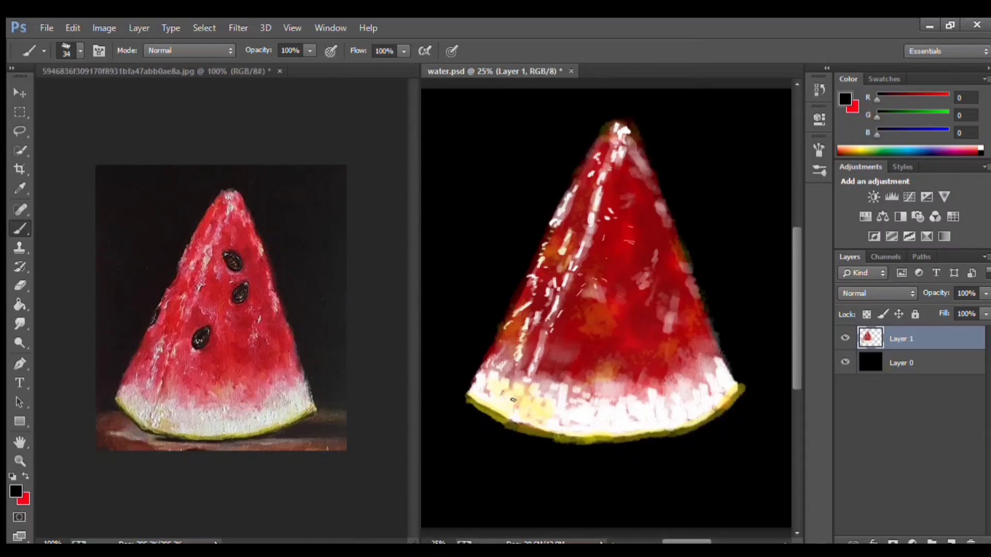
{"action": "mouse_move", "coordinate": [507, 430]}
{"action": "left_mouse_down"}
{"action": "mouse_move", "coordinate": [602, 442]}
{"action": "mouse_move", "coordinate": [734, 403]}
{"action": "left_mouse_up"}
Sample the reference's tabletop brown and paint a wide brown band below the slice at brush size 62.
{"action": "left_click", "coordinate": [19, 188]}
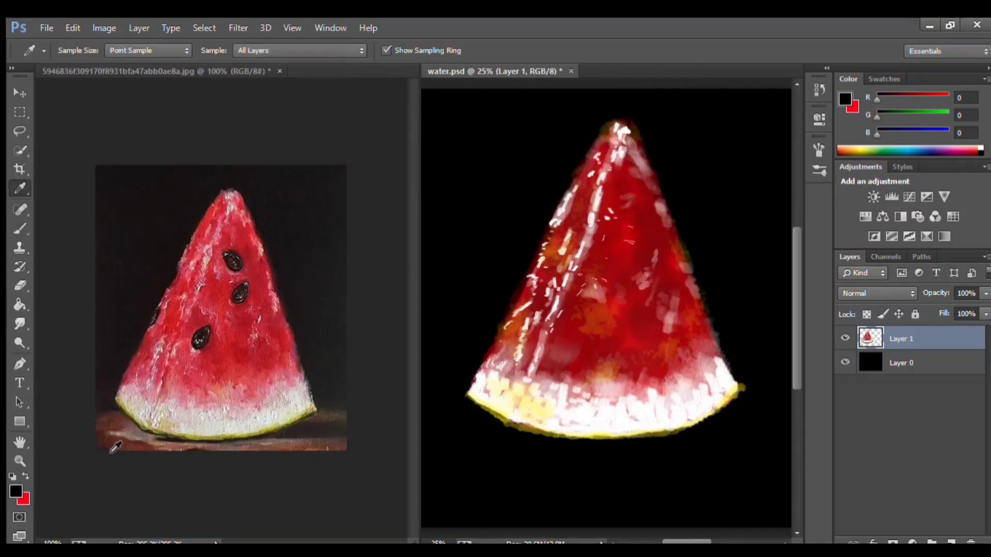
{"action": "left_click", "coordinate": [24, 228]}
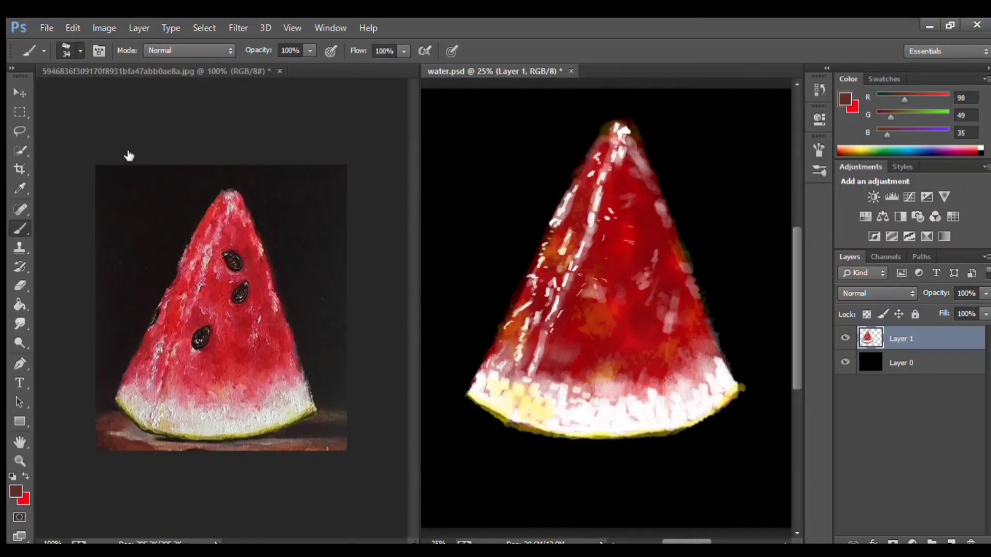
{"action": "key", "text": "bracketright"}
{"action": "key", "text": "bracketright"}
{"action": "key", "text": "bracketright"}
{"action": "mouse_move", "coordinate": [521, 456]}
{"action": "left_mouse_down"}
{"action": "mouse_move", "coordinate": [773, 451]}
{"action": "mouse_move", "coordinate": [757, 401]}
{"action": "mouse_move", "coordinate": [701, 427]}
{"action": "left_mouse_up"}
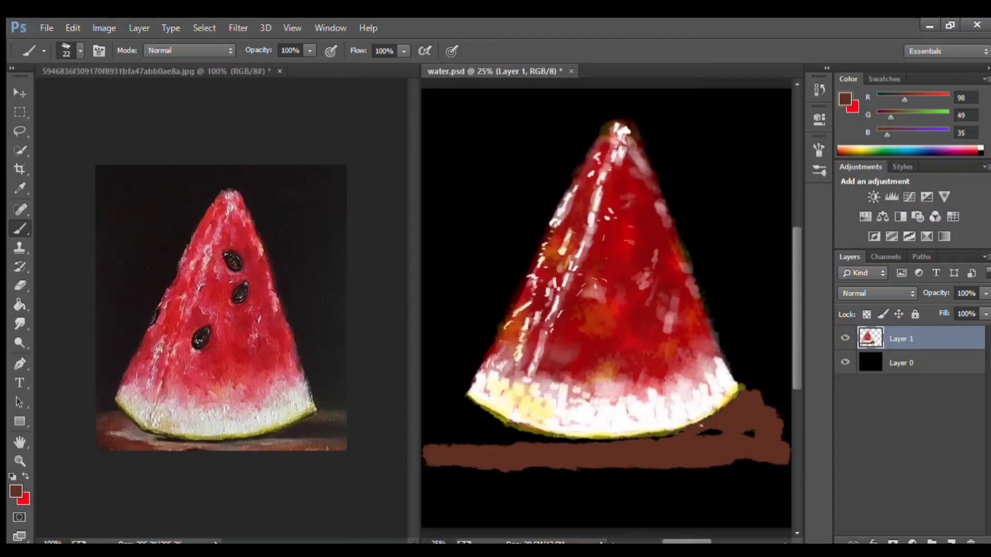
{"action": "mouse_move", "coordinate": [782, 421]}
{"action": "left_mouse_down"}
{"action": "mouse_move", "coordinate": [784, 405]}
{"action": "mouse_move", "coordinate": [746, 384]}
{"action": "left_mouse_up"}
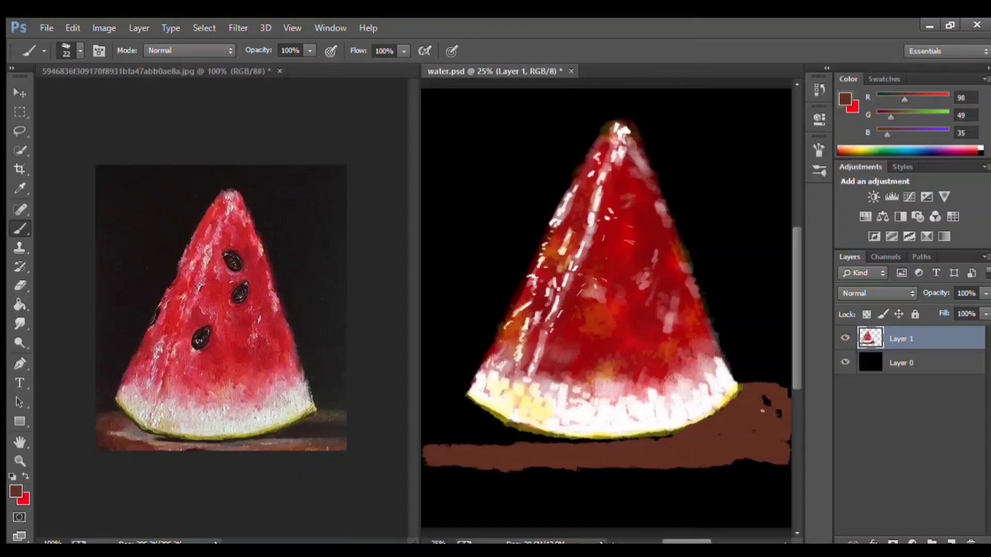
{"action": "scroll", "coordinate": [735, 428], "scroll_direction": "down", "scroll_amount": 5}
{"action": "scroll", "coordinate": [735, 428], "scroll_direction": "up", "scroll_amount": 5}
{"action": "scroll", "coordinate": [789, 376], "scroll_direction": "down", "scroll_amount": 1}
Fill the black gap under the rind with brown, undo the extra edge extension, and sample lighter brown.
{"action": "mouse_move", "coordinate": [521, 395]}
{"action": "left_mouse_down"}
{"action": "mouse_move", "coordinate": [459, 390]}
{"action": "mouse_move", "coordinate": [480, 364]}
{"action": "mouse_move", "coordinate": [423, 372]}
{"action": "mouse_move", "coordinate": [427, 382]}
{"action": "left_mouse_up"}
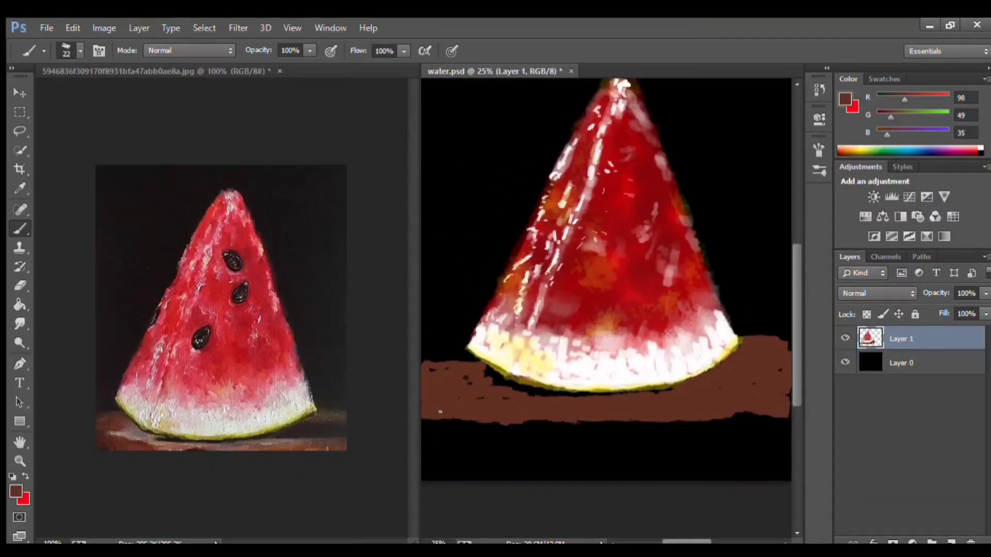
{"action": "mouse_move", "coordinate": [485, 368]}
{"action": "left_mouse_down"}
{"action": "mouse_move", "coordinate": [505, 386]}
{"action": "mouse_move", "coordinate": [572, 396]}
{"action": "left_mouse_up"}
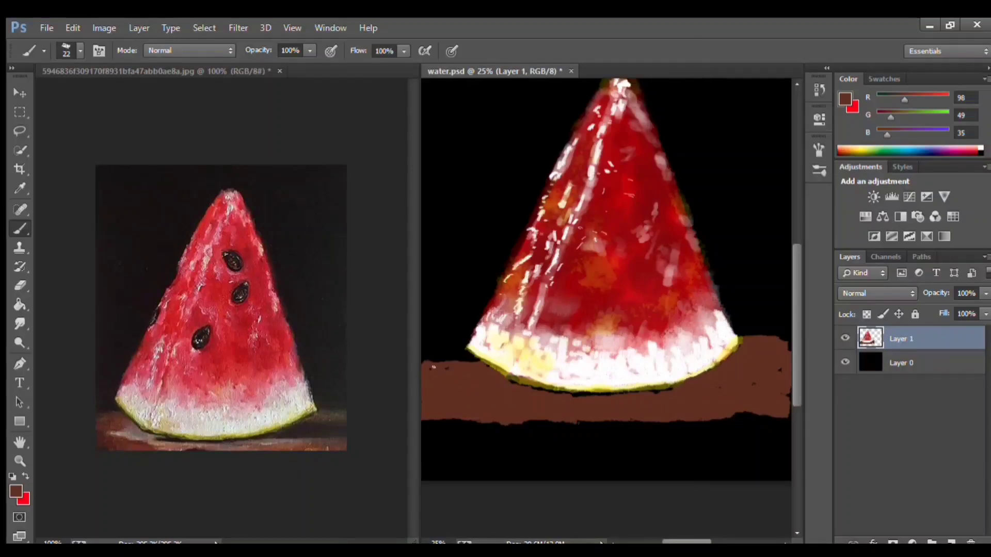
{"action": "left_click_drag", "start_coordinate": [480, 425], "coordinate": [573, 424]}
{"action": "mouse_move", "coordinate": [428, 428]}
{"action": "left_mouse_down"}
{"action": "mouse_move", "coordinate": [722, 433]}
{"action": "mouse_move", "coordinate": [790, 412]}
{"action": "mouse_move", "coordinate": [786, 433]}
{"action": "mouse_move", "coordinate": [526, 433]}
{"action": "mouse_move", "coordinate": [421, 444]}
{"action": "mouse_move", "coordinate": [481, 433]}
{"action": "mouse_move", "coordinate": [614, 440]}
{"action": "mouse_move", "coordinate": [506, 446]}
{"action": "mouse_move", "coordinate": [579, 449]}
{"action": "mouse_move", "coordinate": [448, 445]}
{"action": "left_mouse_up"}
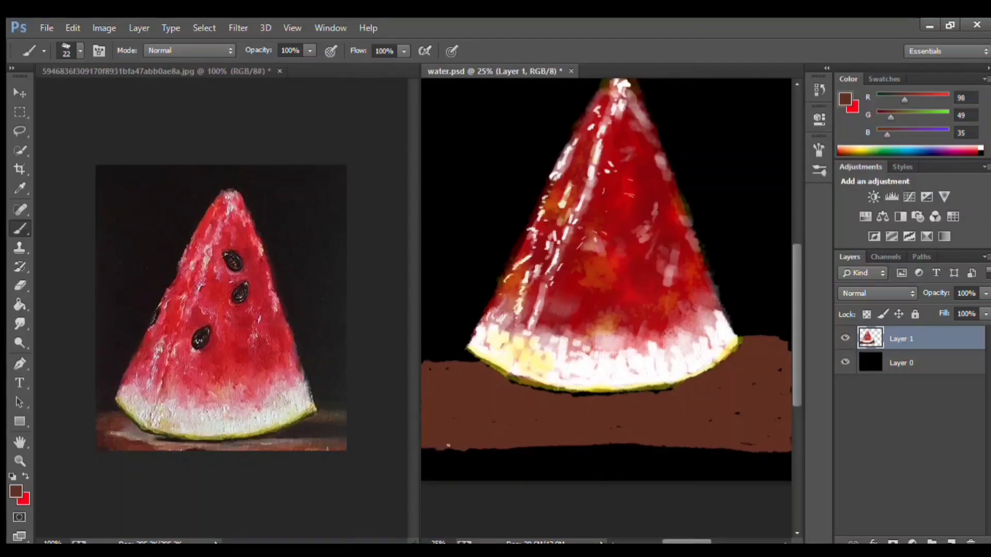
{"action": "key", "text": "ctrl+alt+z"}
{"action": "key", "text": "ctrl+alt+z"}
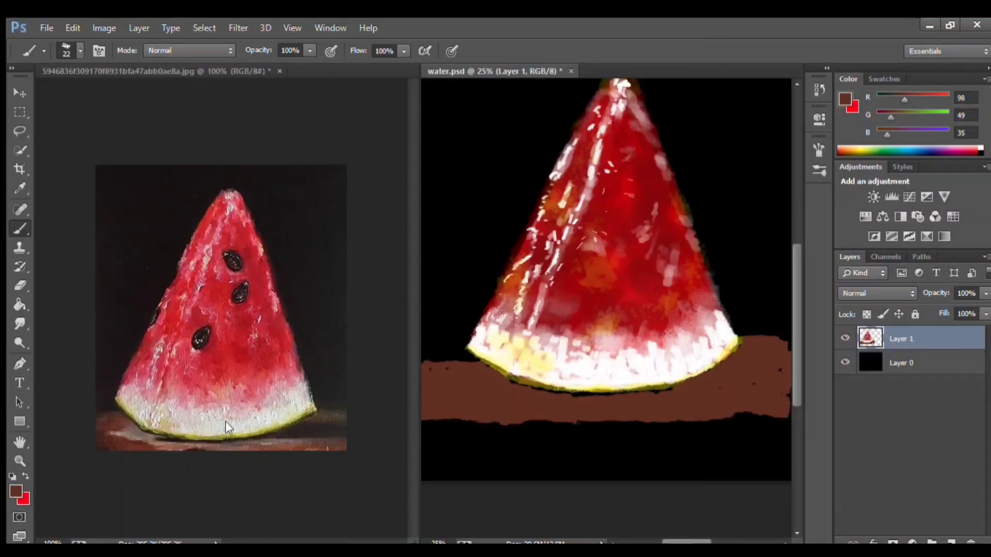
{"action": "left_click", "coordinate": [315, 449], "text": "alt"}
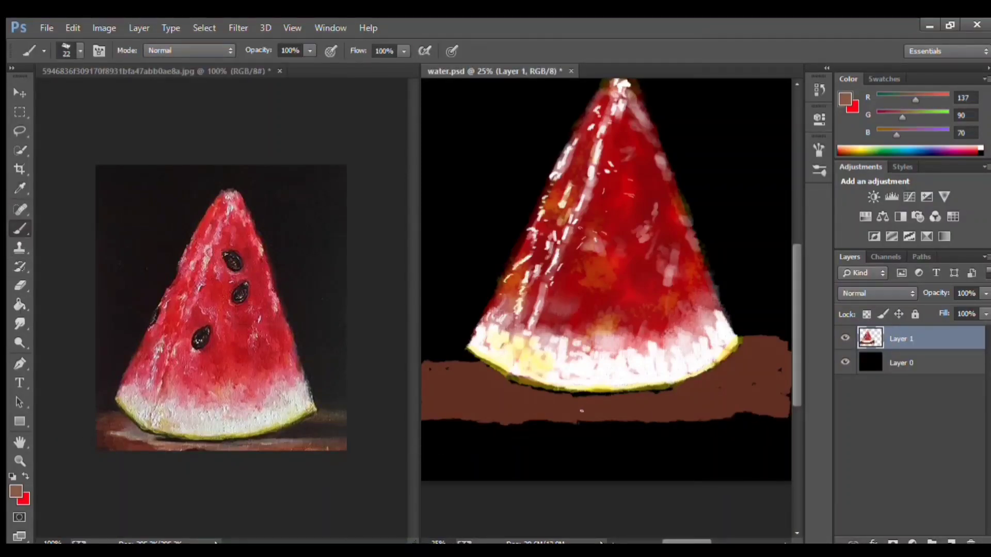
Add light-brown texture strokes across the table.
{"action": "left_click_drag", "start_coordinate": [640, 414], "coordinate": [577, 414]}
{"action": "left_click_drag", "start_coordinate": [521, 413], "coordinate": [504, 413]}
{"action": "left_click_drag", "start_coordinate": [569, 412], "coordinate": [516, 416]}
{"action": "mouse_move", "coordinate": [423, 405]}
{"action": "left_mouse_down"}
{"action": "mouse_move", "coordinate": [537, 400]}
{"action": "mouse_move", "coordinate": [487, 375]}
{"action": "left_mouse_up"}
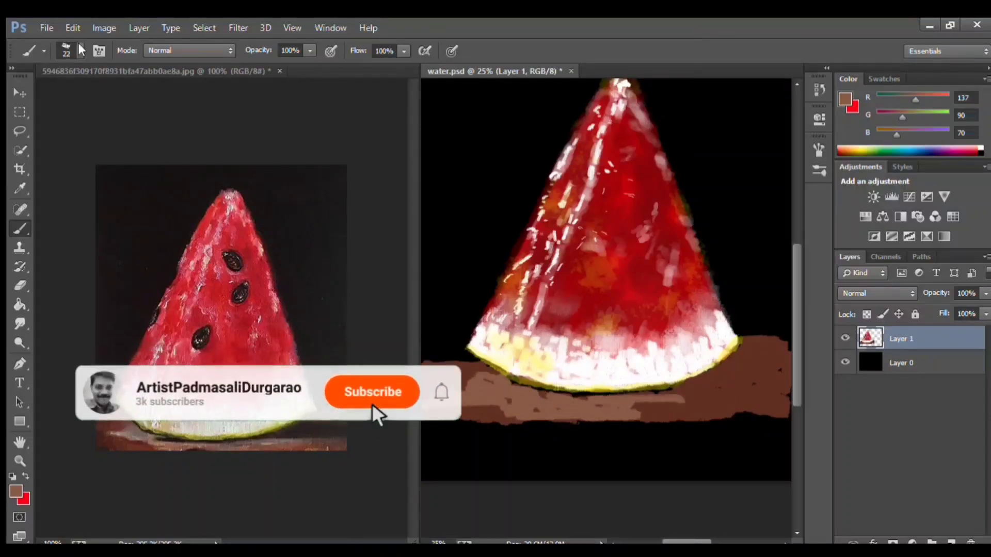
Set the brush to 80, sample white, lighten the table under the rind, then sample black.
{"action": "key", "text": "bracketleft"}
{"action": "key", "text": "bracketleft"}
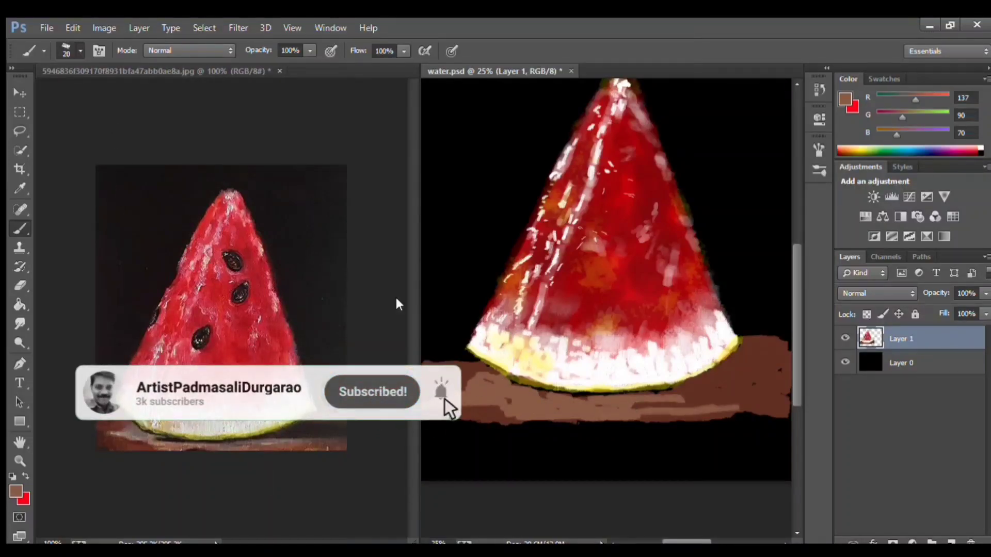
{"action": "key", "text": "bracketright"}
{"action": "key", "text": "bracketright"}
{"action": "key", "text": "bracketright"}
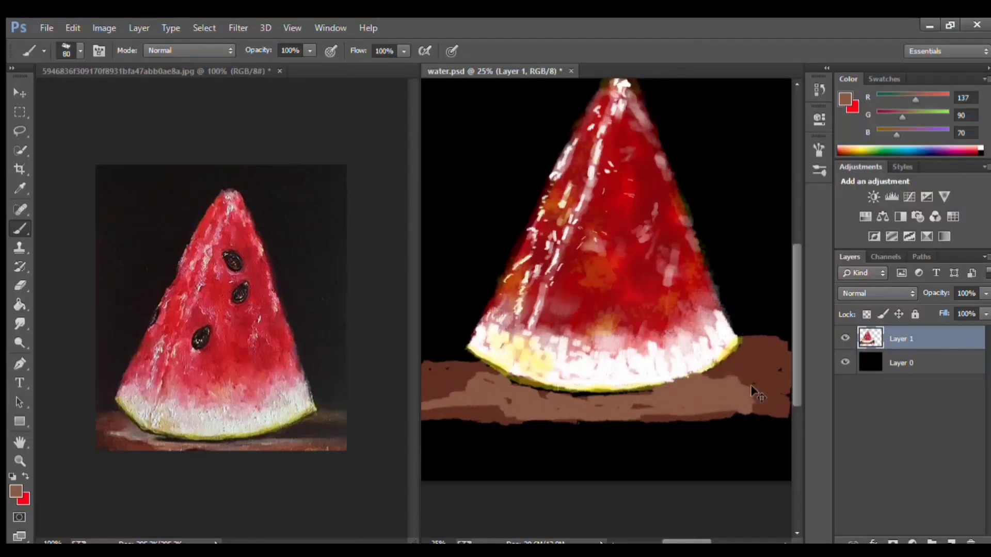
{"action": "left_click", "coordinate": [593, 137], "text": "alt"}
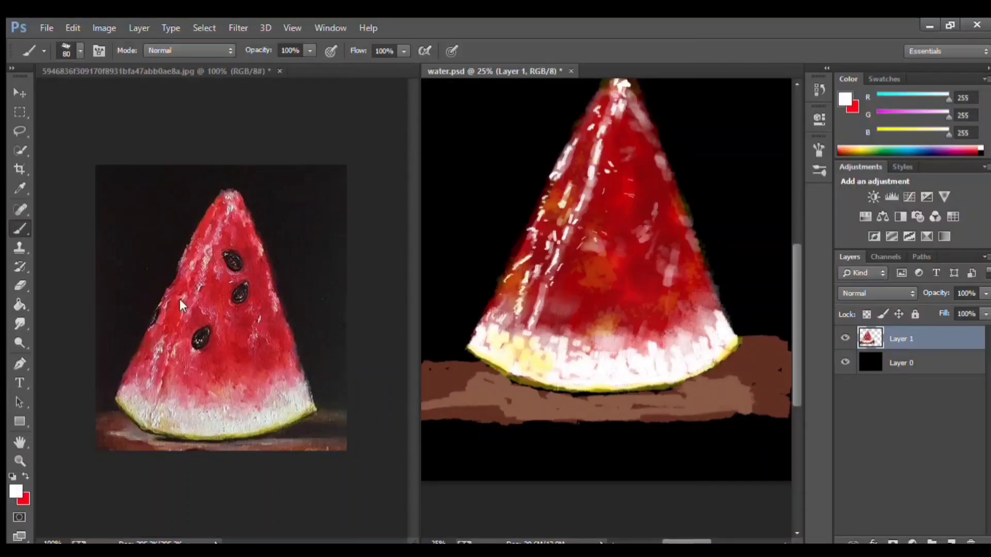
{"action": "left_click", "coordinate": [587, 405]}
{"action": "mouse_move", "coordinate": [524, 400]}
{"action": "left_mouse_down"}
{"action": "mouse_move", "coordinate": [481, 374]}
{"action": "mouse_move", "coordinate": [461, 387]}
{"action": "left_mouse_up"}
{"action": "key", "text": "ctrl+z"}
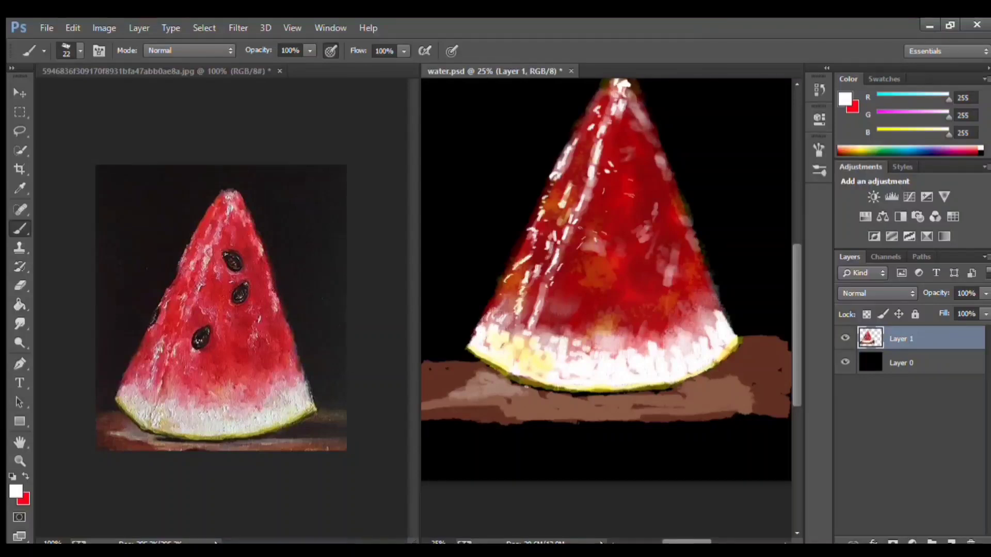
{"action": "left_click_drag", "start_coordinate": [587, 410], "coordinate": [513, 405]}
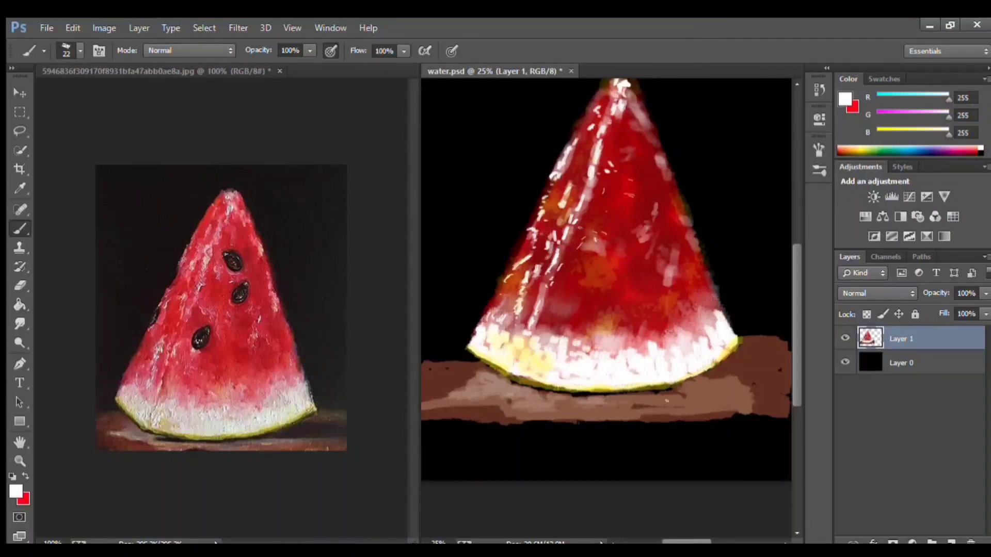
{"action": "mouse_move", "coordinate": [647, 397]}
{"action": "left_mouse_down"}
{"action": "mouse_move", "coordinate": [725, 389]}
{"action": "mouse_move", "coordinate": [747, 398]}
{"action": "mouse_move", "coordinate": [764, 371]}
{"action": "mouse_move", "coordinate": [739, 380]}
{"action": "left_mouse_up"}
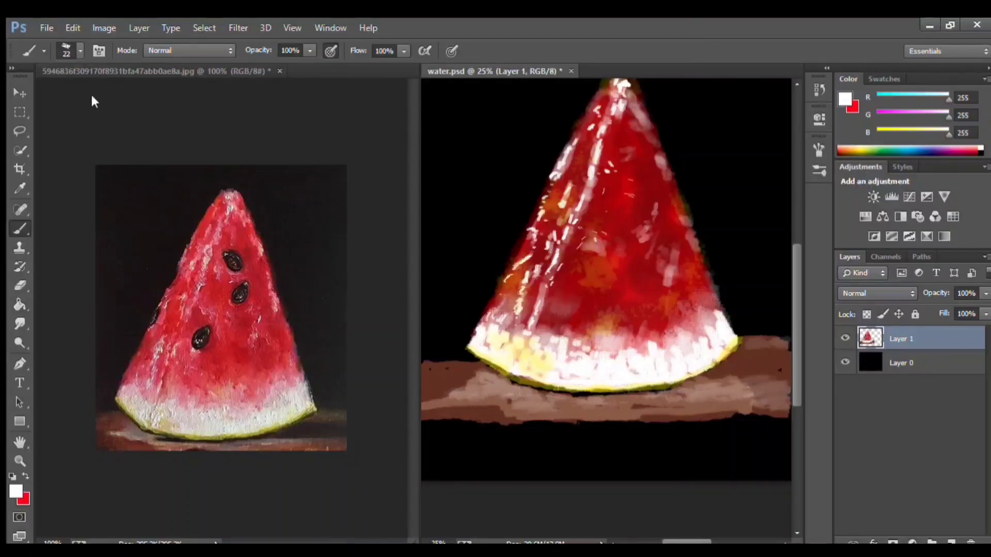
{"action": "left_click", "coordinate": [478, 309], "text": "alt"}
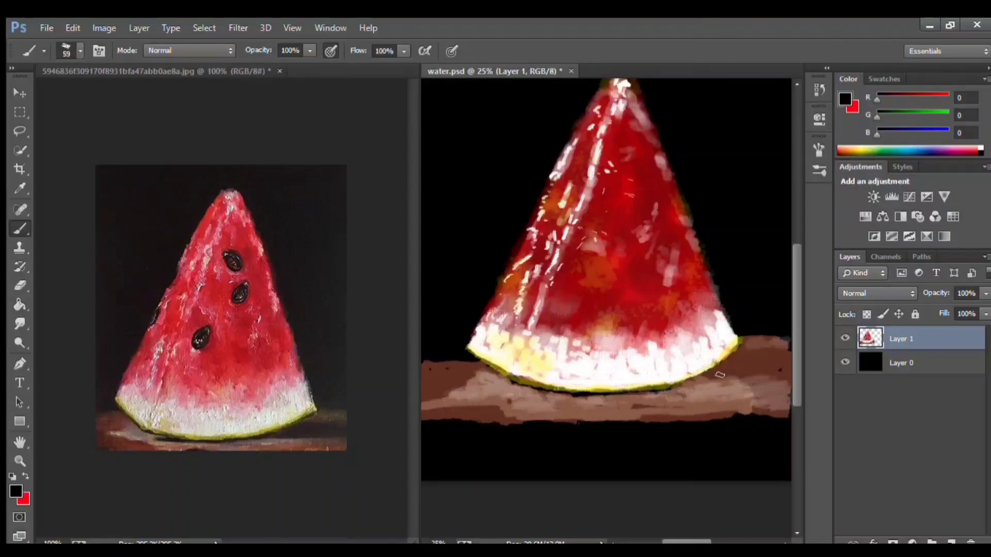
Paint black shadow strokes under and right of the rind with a smaller brush, then sample near-white.
{"action": "mouse_move", "coordinate": [725, 378]}
{"action": "left_mouse_down"}
{"action": "mouse_move", "coordinate": [582, 398]}
{"action": "mouse_move", "coordinate": [590, 395]}
{"action": "left_mouse_up"}
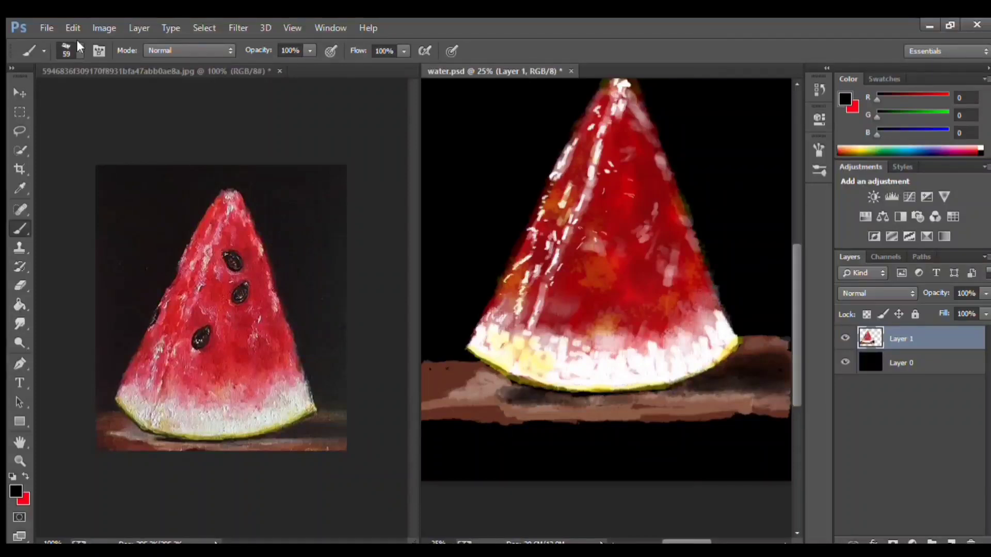
{"action": "key", "text": "bracketleft"}
{"action": "key", "text": "bracketleft"}
{"action": "key", "text": "bracketleft"}
{"action": "mouse_move", "coordinate": [546, 398]}
{"action": "left_mouse_down"}
{"action": "mouse_move", "coordinate": [525, 399]}
{"action": "mouse_move", "coordinate": [666, 391]}
{"action": "left_mouse_up"}
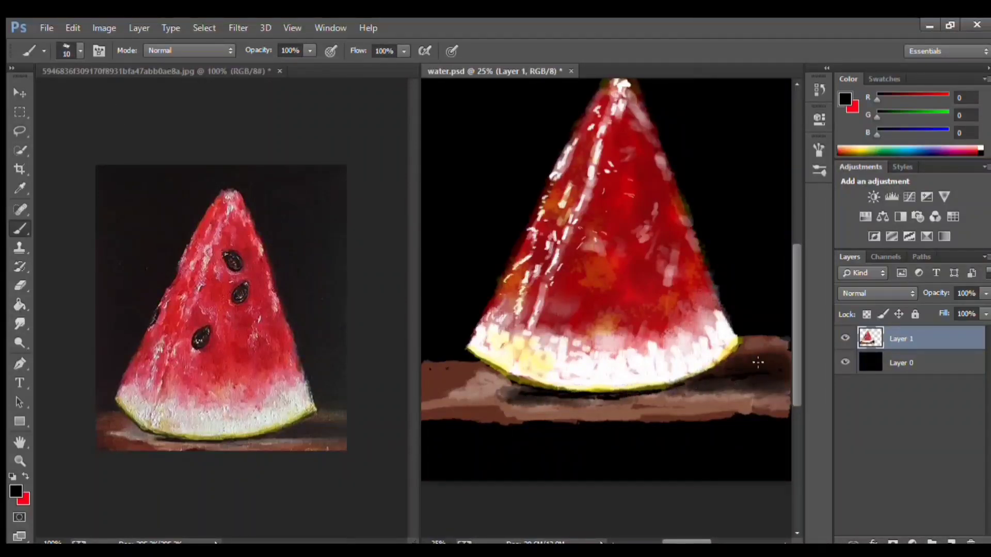
{"action": "left_click_drag", "start_coordinate": [776, 367], "coordinate": [737, 367]}
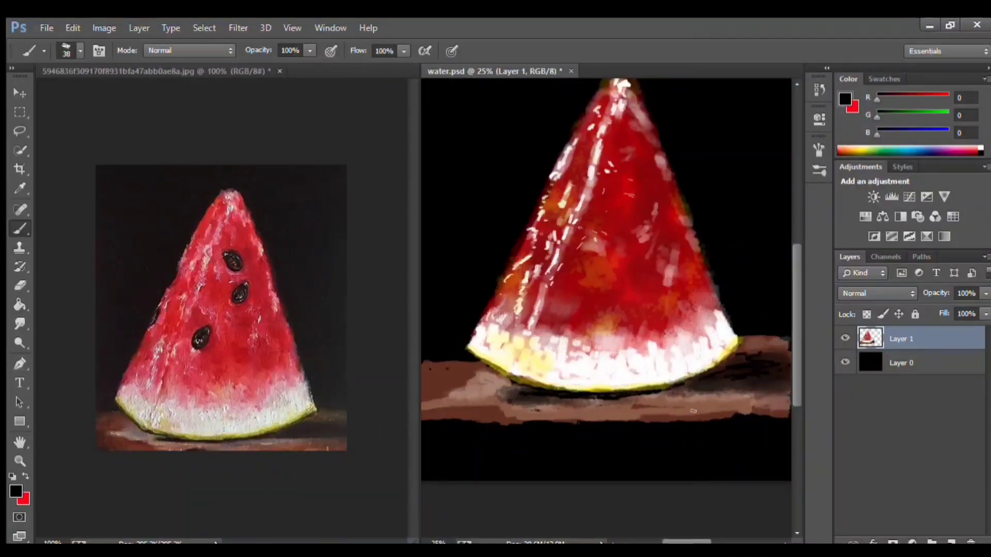
{"action": "left_click", "coordinate": [213, 356], "text": "alt"}
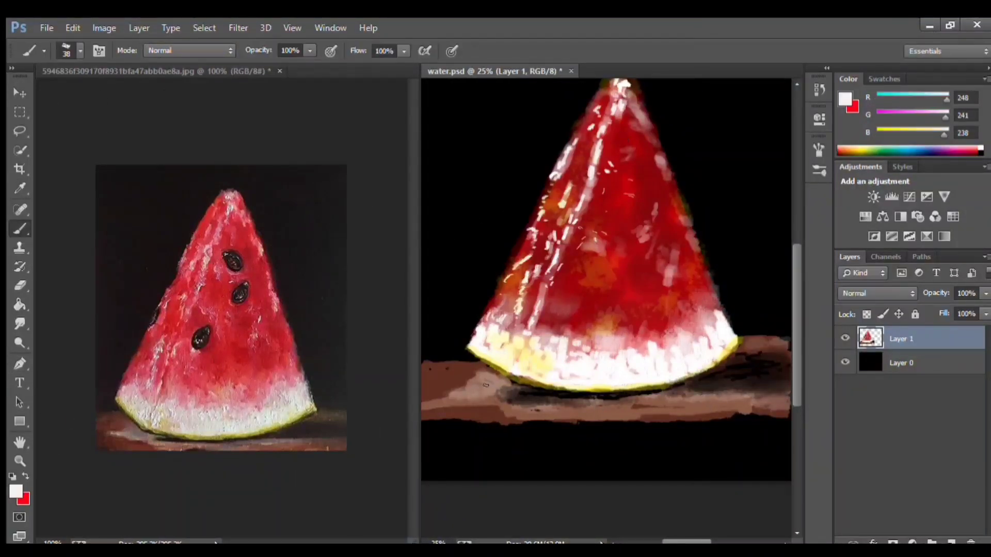
Faintly lighten the table left of and under the rind with light strokes.
{"action": "left_click_drag", "start_coordinate": [485, 385], "coordinate": [498, 386]}
{"action": "left_click_drag", "start_coordinate": [487, 391], "coordinate": [518, 386]}
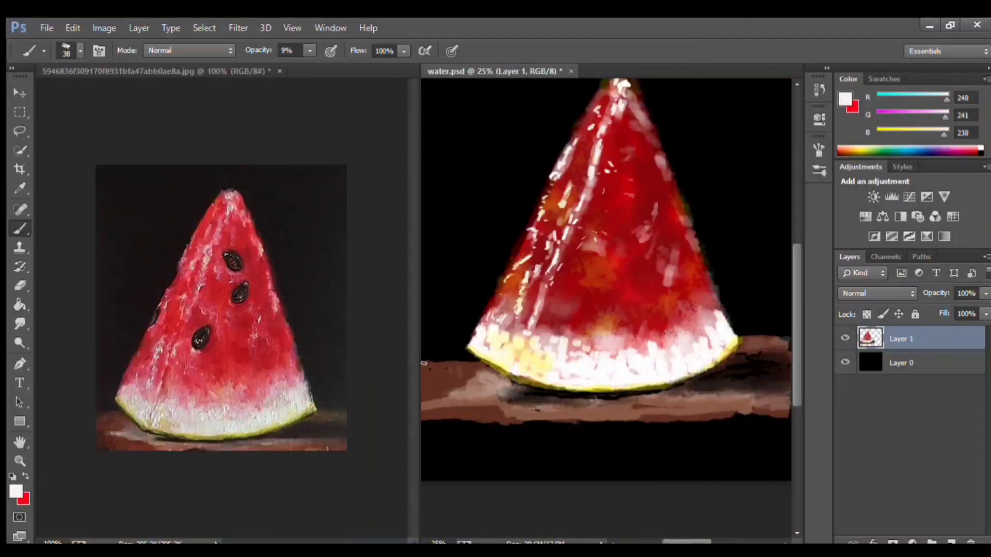
{"action": "left_click_drag", "start_coordinate": [650, 404], "coordinate": [702, 397]}
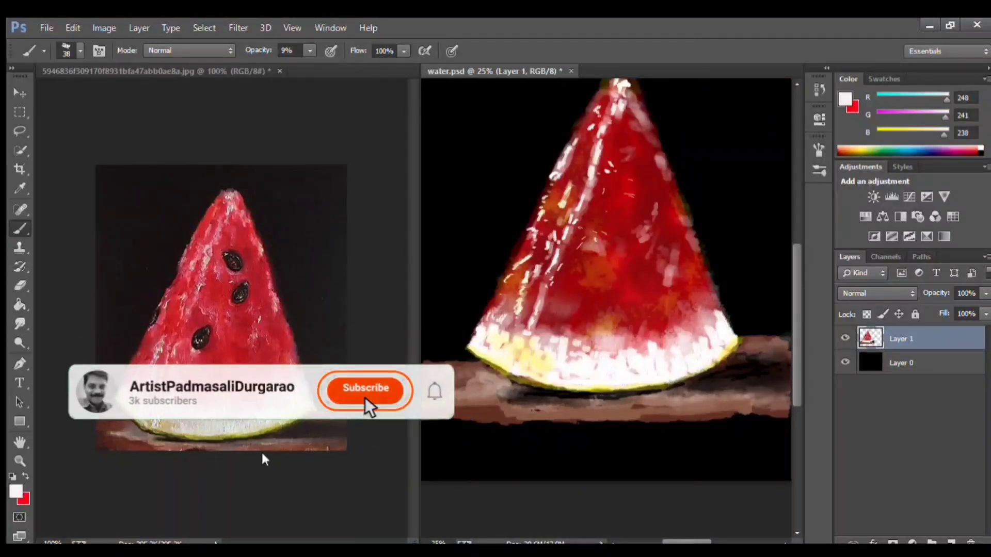
Sample dark brown and red-brown, and brush them over the table to darken and warm it.
{"action": "left_click", "coordinate": [118, 446], "text": "alt"}
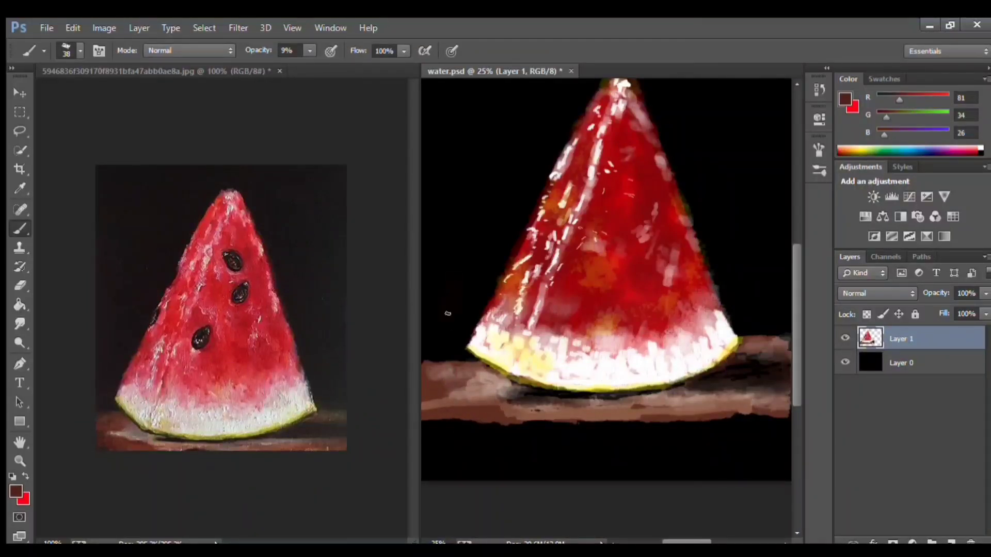
{"action": "left_click_drag", "start_coordinate": [500, 395], "coordinate": [454, 407]}
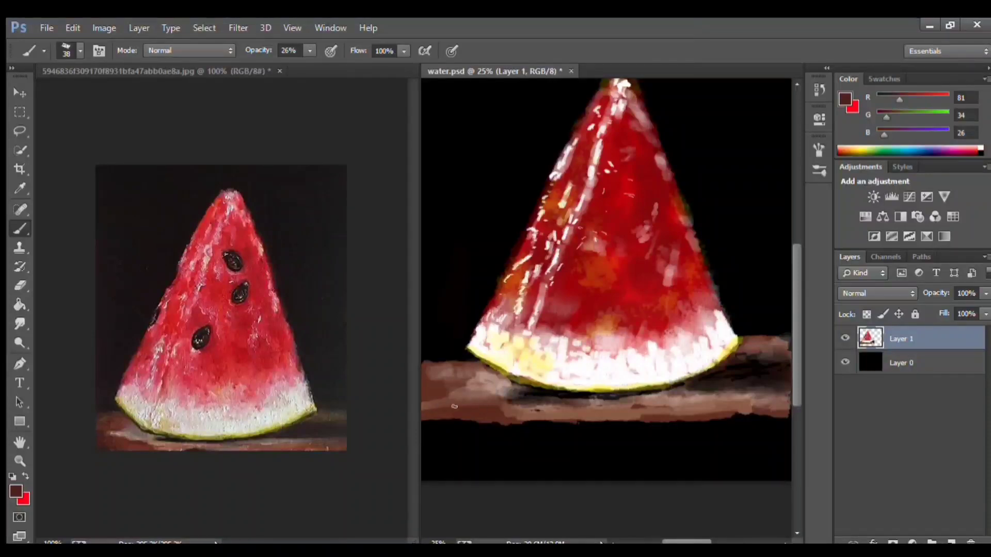
{"action": "key", "text": "i"}
{"action": "left_click", "coordinate": [614, 155]}
{"action": "key", "text": "b"}
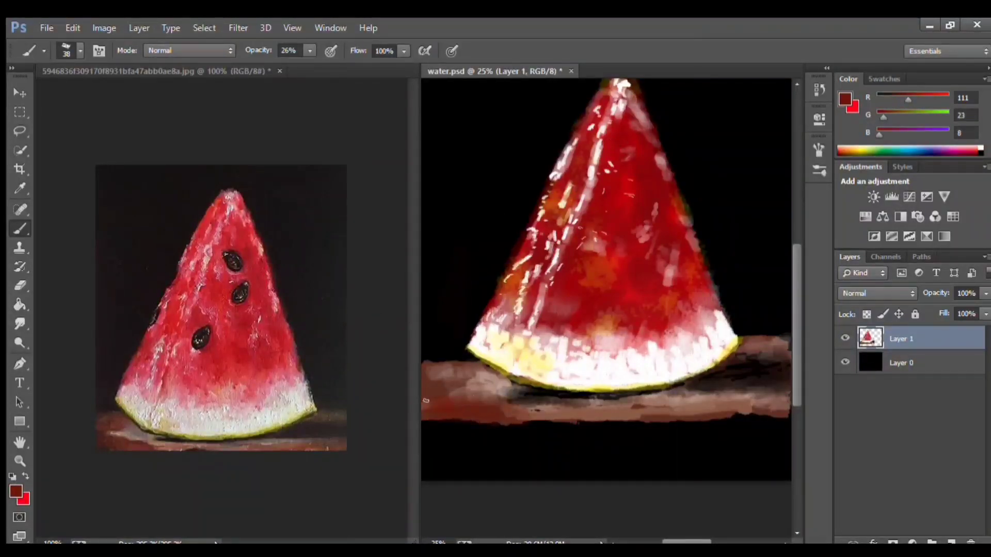
{"action": "left_click_drag", "start_coordinate": [436, 374], "coordinate": [480, 361]}
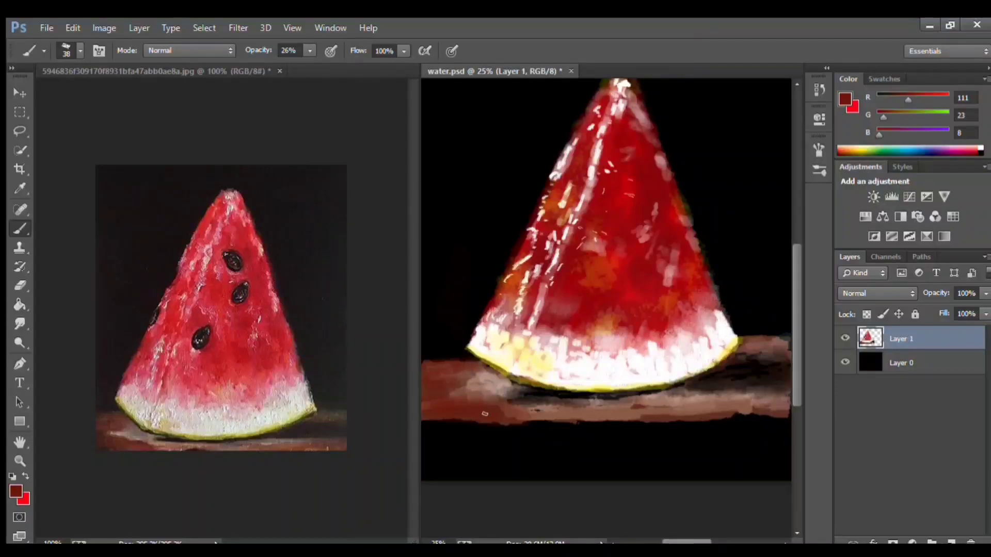
{"action": "mouse_move", "coordinate": [764, 408]}
{"action": "left_mouse_down"}
{"action": "mouse_move", "coordinate": [671, 410]}
{"action": "mouse_move", "coordinate": [715, 398]}
{"action": "mouse_move", "coordinate": [565, 418]}
{"action": "mouse_move", "coordinate": [509, 408]}
{"action": "mouse_move", "coordinate": [469, 369]}
{"action": "left_mouse_up"}
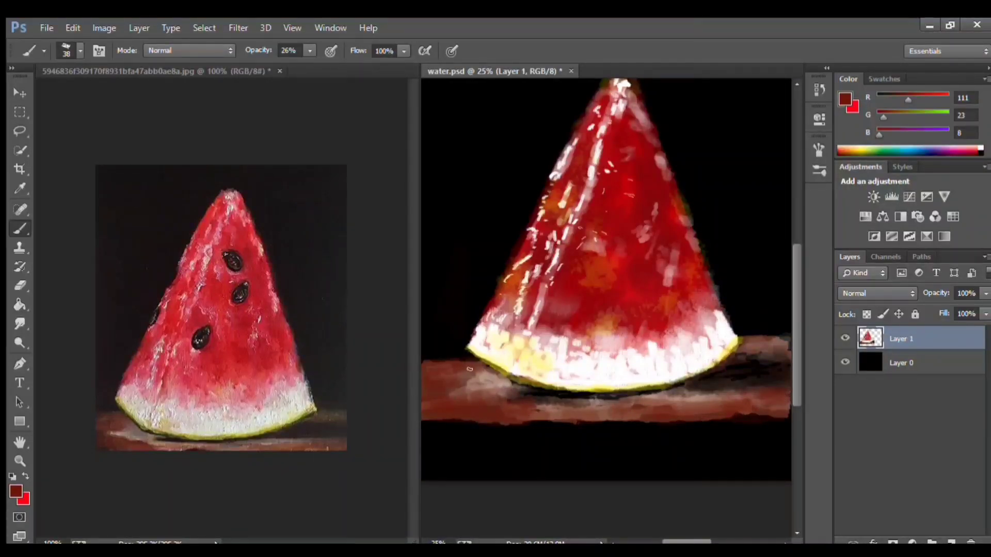
Darken the table's right edge, then tone down the upper-left highlights with bright red at 46% opacity.
{"action": "left_click_drag", "start_coordinate": [759, 343], "coordinate": [787, 347]}
{"action": "scroll", "coordinate": [704, 289], "scroll_direction": "up", "scroll_amount": 3}
{"action": "left_click", "coordinate": [704, 289], "text": "alt"}
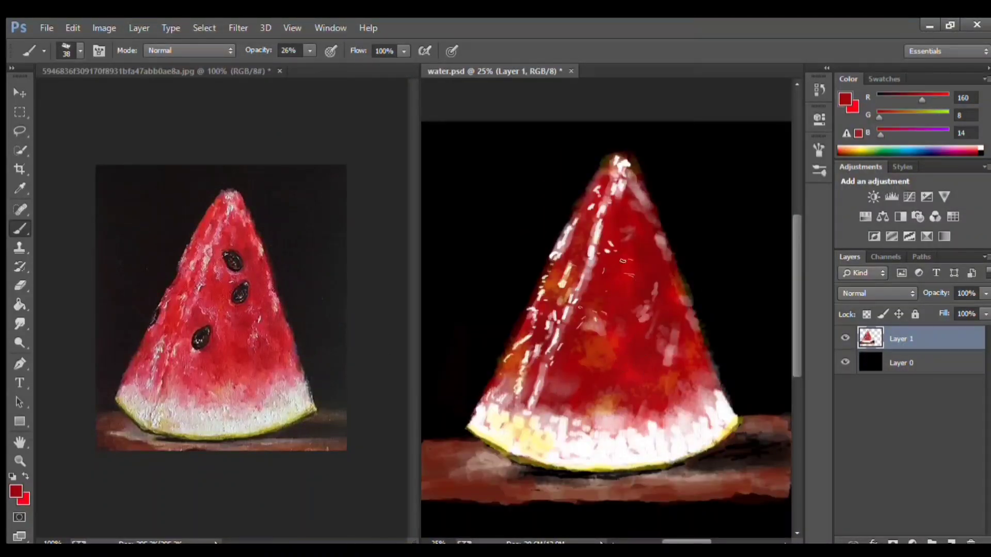
{"action": "left_click_drag", "start_coordinate": [310, 50], "coordinate": [308, 70]}
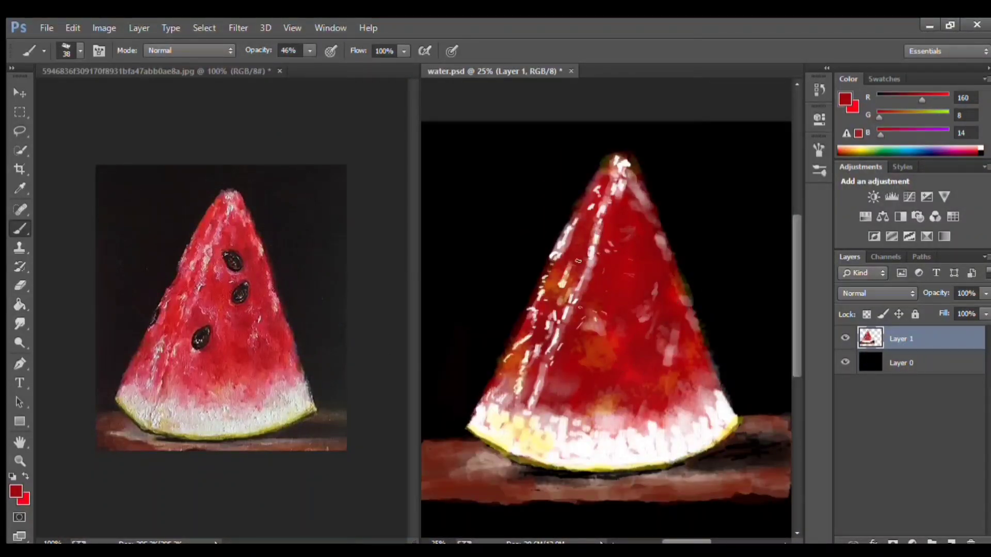
{"action": "left_click_drag", "start_coordinate": [598, 227], "coordinate": [575, 207]}
At 68% opacity, paint red over the left highlight streaks and deepen the red near the centre.
{"action": "left_click_drag", "start_coordinate": [309, 50], "coordinate": [317, 73]}
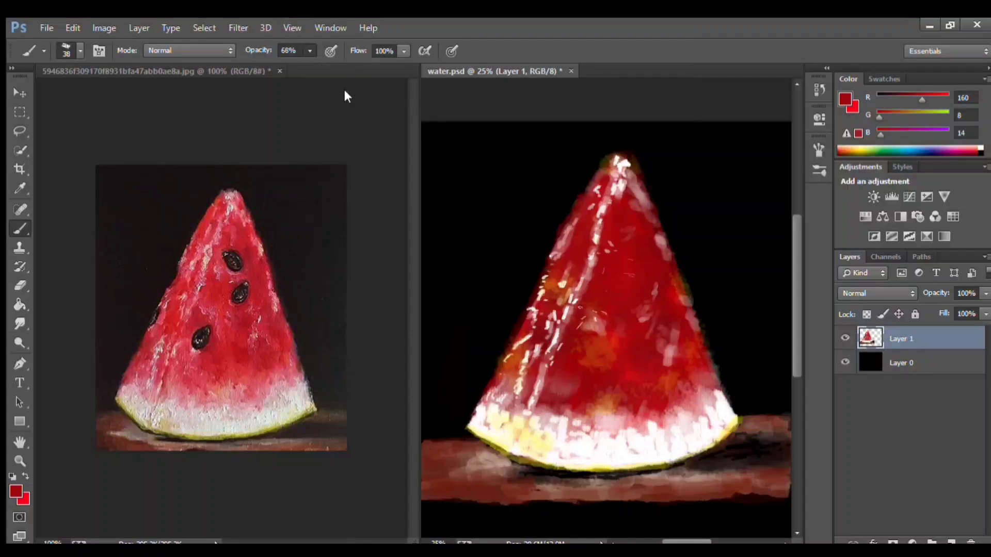
{"action": "mouse_move", "coordinate": [593, 188]}
{"action": "left_mouse_down"}
{"action": "mouse_move", "coordinate": [518, 367]}
{"action": "mouse_move", "coordinate": [553, 389]}
{"action": "mouse_move", "coordinate": [542, 392]}
{"action": "left_mouse_up"}
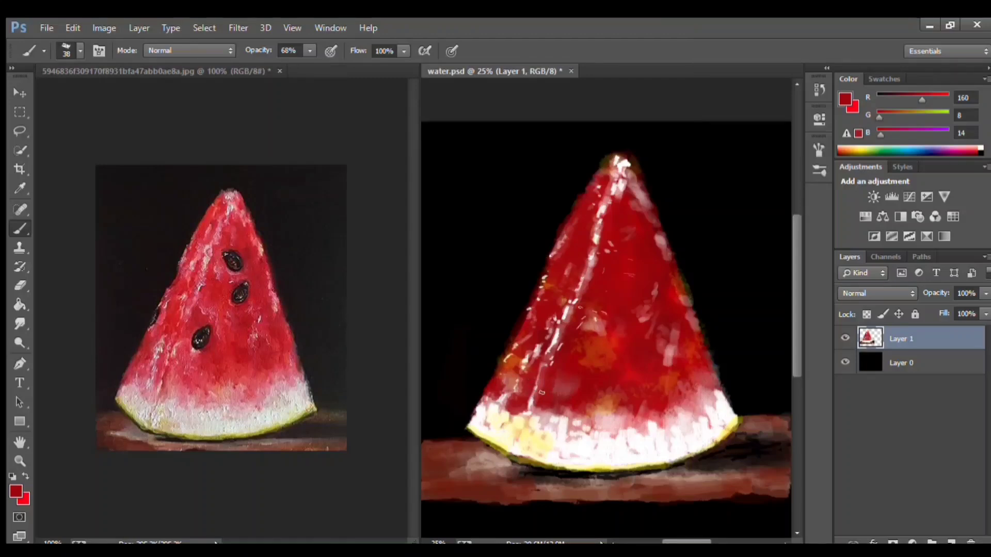
{"action": "left_click_drag", "start_coordinate": [563, 332], "coordinate": [565, 316]}
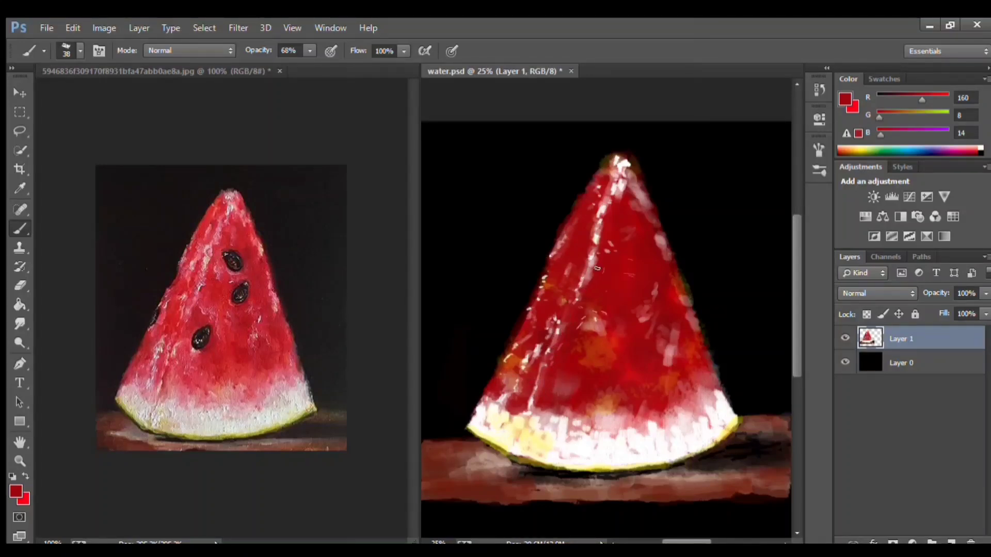
{"action": "left_click_drag", "start_coordinate": [644, 315], "coordinate": [597, 320]}
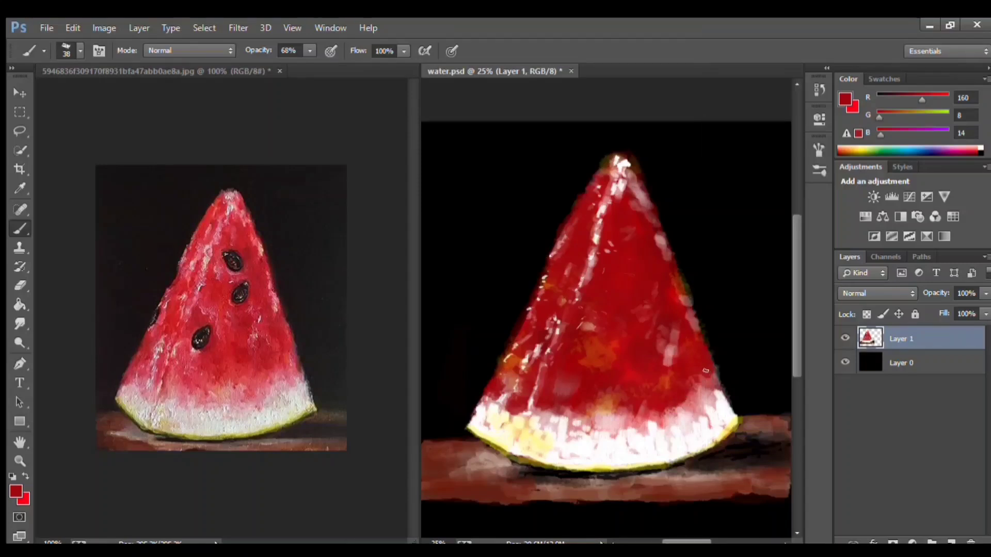
Sample pink from the reference slice and dab it onto the lower red flesh.
{"action": "key", "text": "i"}
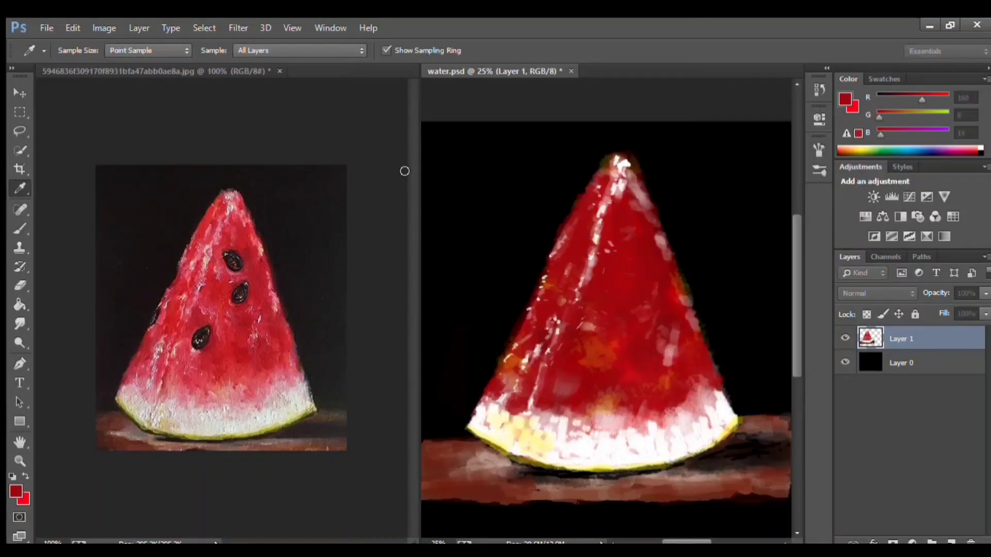
{"action": "left_click", "coordinate": [580, 391]}
{"action": "key", "text": "b"}
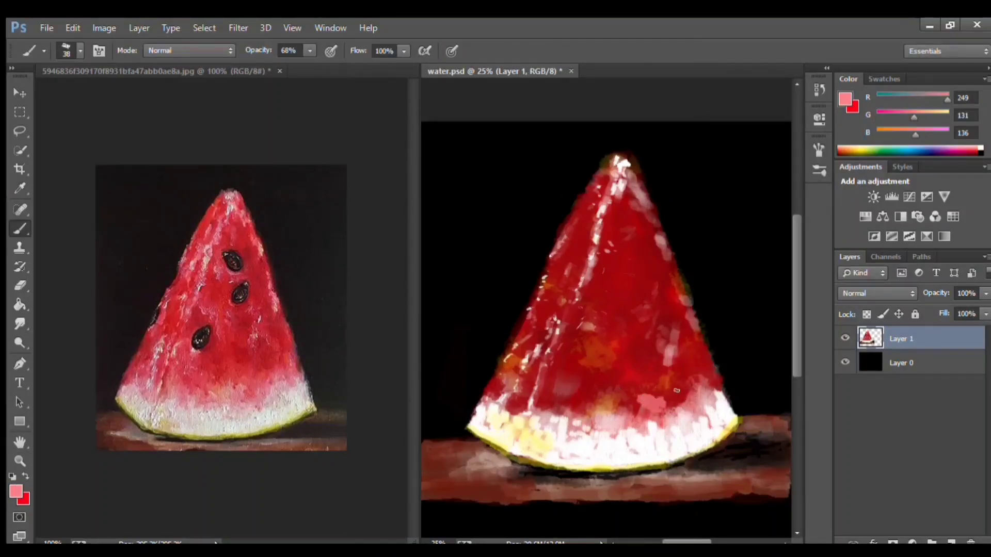
{"action": "mouse_move", "coordinate": [572, 401]}
{"action": "left_mouse_down"}
{"action": "mouse_move", "coordinate": [562, 425]}
{"action": "mouse_move", "coordinate": [587, 403]}
{"action": "mouse_move", "coordinate": [687, 400]}
{"action": "left_mouse_up"}
With a size-80 brush, add soft pink across the lower flesh, right edge and left highlight.
{"action": "key", "text": "bracketright"}
{"action": "key", "text": "bracketright"}
{"action": "key", "text": "bracketright"}
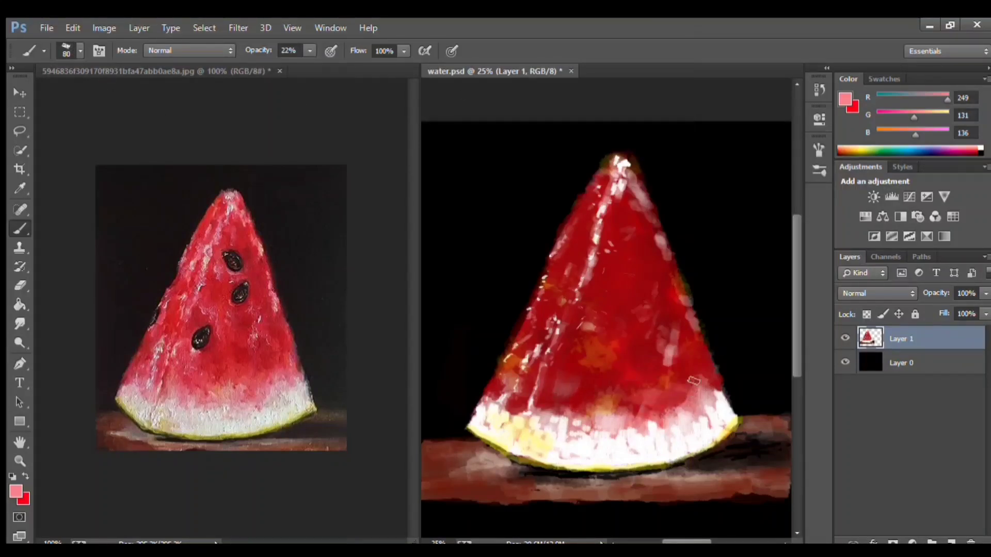
{"action": "mouse_move", "coordinate": [707, 357]}
{"action": "left_mouse_down"}
{"action": "mouse_move", "coordinate": [637, 402]}
{"action": "mouse_move", "coordinate": [495, 393]}
{"action": "mouse_move", "coordinate": [531, 353]}
{"action": "left_mouse_up"}
{"action": "left_click_drag", "start_coordinate": [727, 385], "coordinate": [738, 426]}
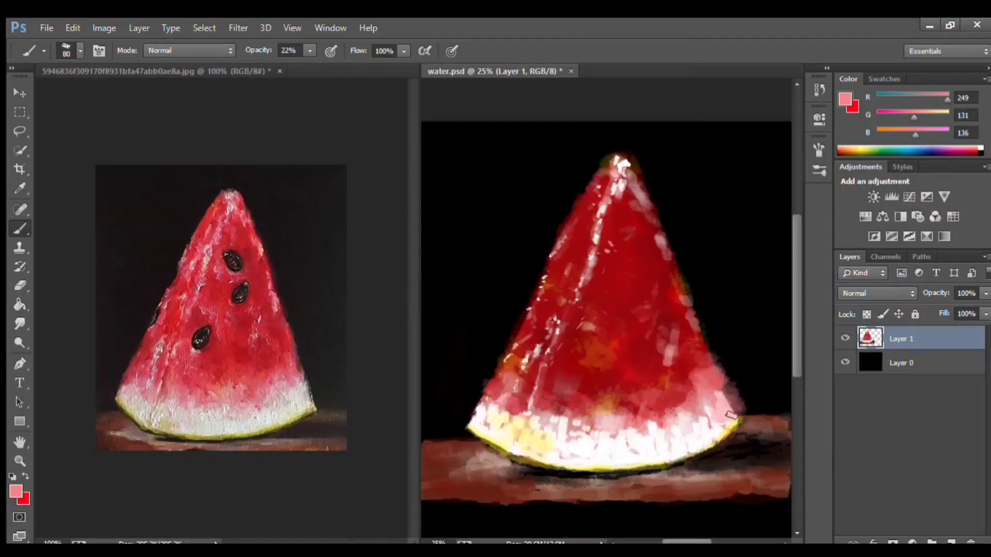
{"action": "mouse_move", "coordinate": [670, 405]}
{"action": "left_mouse_down"}
{"action": "mouse_move", "coordinate": [559, 405]}
{"action": "mouse_move", "coordinate": [604, 268]}
{"action": "mouse_move", "coordinate": [601, 192]}
{"action": "left_mouse_up"}
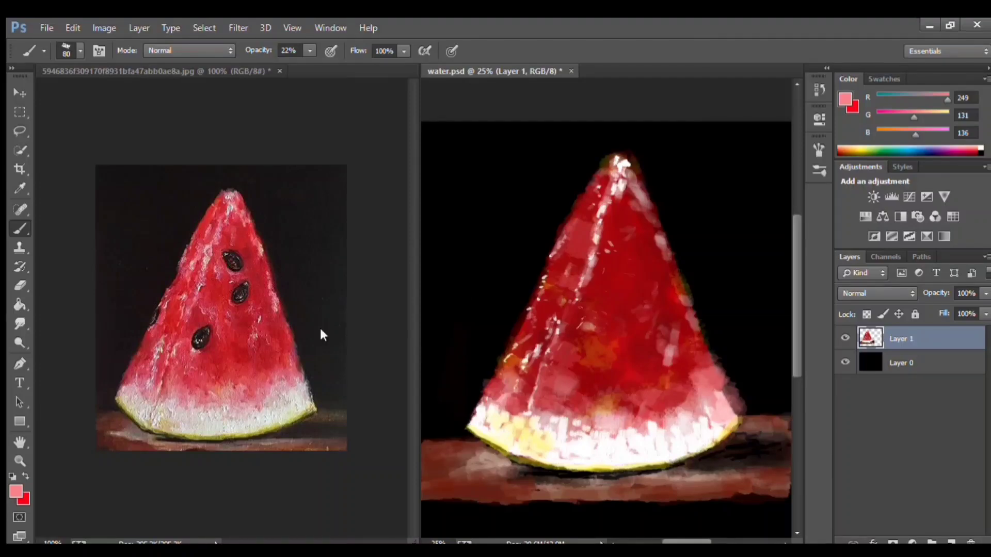
Sample near-black from the reference and paint three dark seeds down the slice.
{"action": "key", "text": "i"}
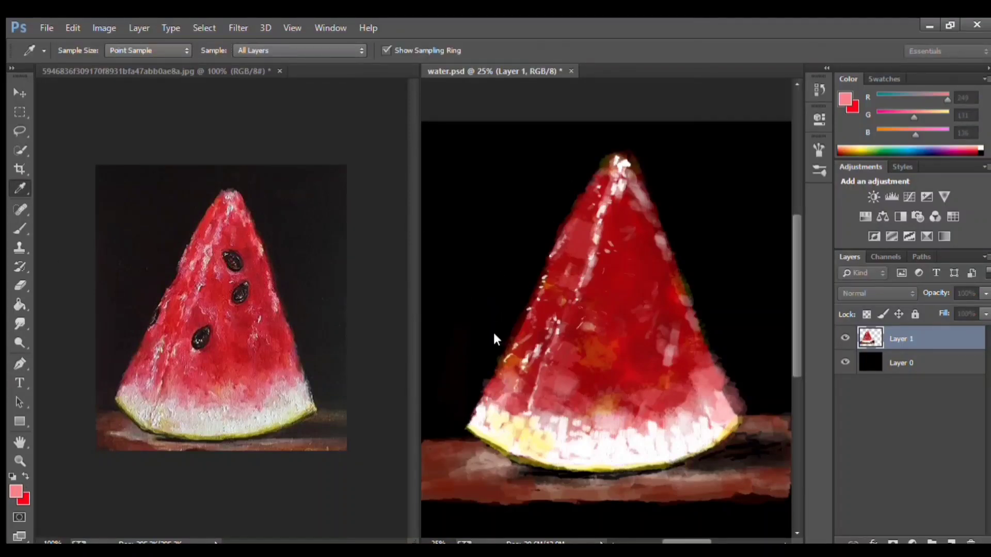
{"action": "left_click", "coordinate": [627, 144]}
{"action": "key", "text": "b"}
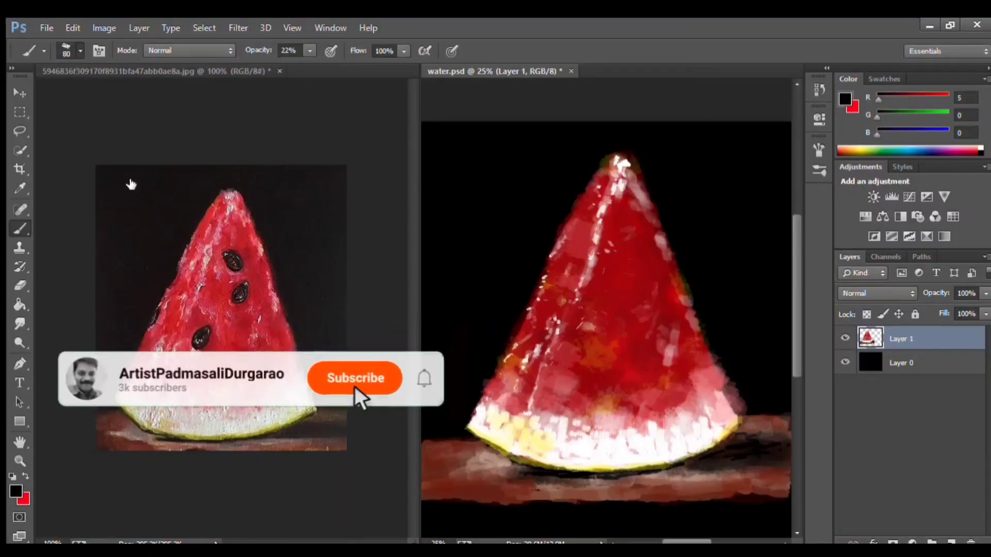
{"action": "key", "text": "bracketleft"}
{"action": "key", "text": "bracketleft"}
{"action": "key", "text": "bracketleft"}
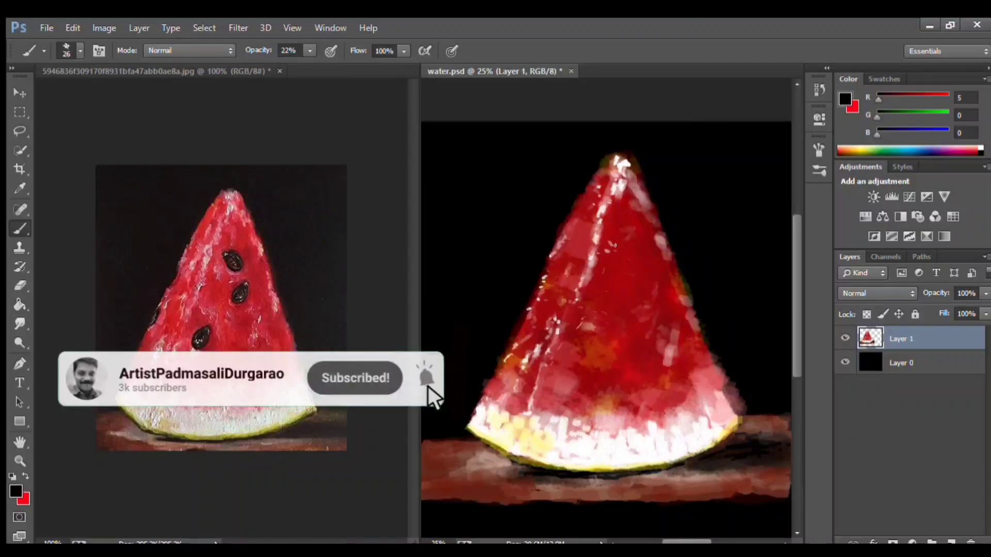
{"action": "left_click_drag", "start_coordinate": [625, 249], "coordinate": [626, 262]}
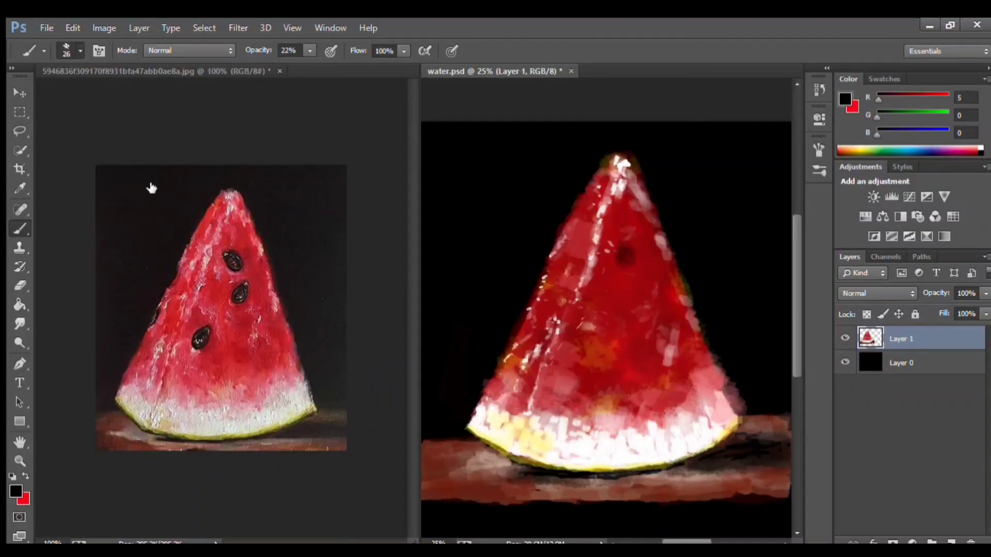
{"action": "key", "text": "bracketright"}
{"action": "key", "text": "bracketright"}
{"action": "key", "text": "bracketright"}
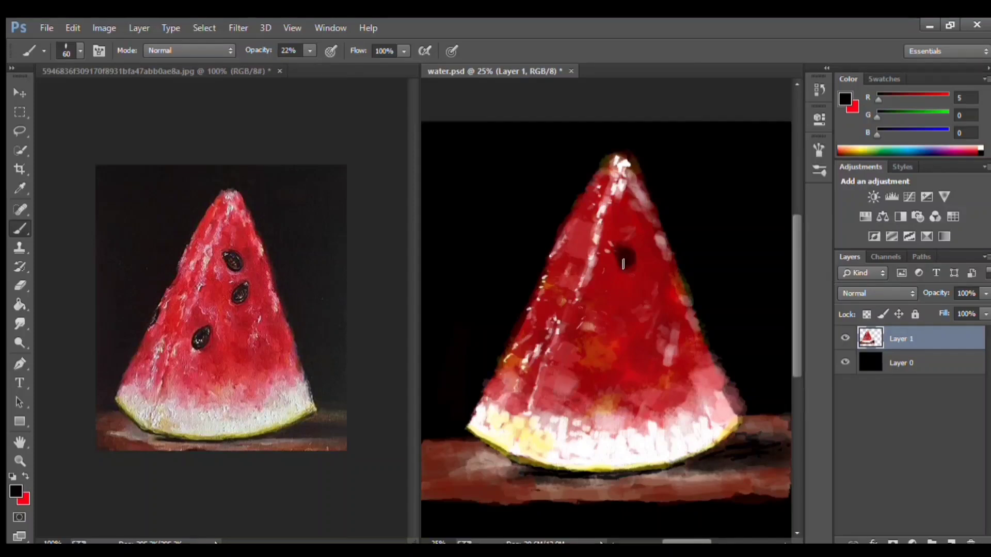
{"action": "left_click_drag", "start_coordinate": [632, 283], "coordinate": [626, 298]}
{"action": "left_click_drag", "start_coordinate": [582, 328], "coordinate": [594, 328]}
Set brush opacity to 100% without pen pressure, undo a stray stroke, and pick dark red.
{"action": "key", "text": "3"}
{"action": "key", "text": "7"}
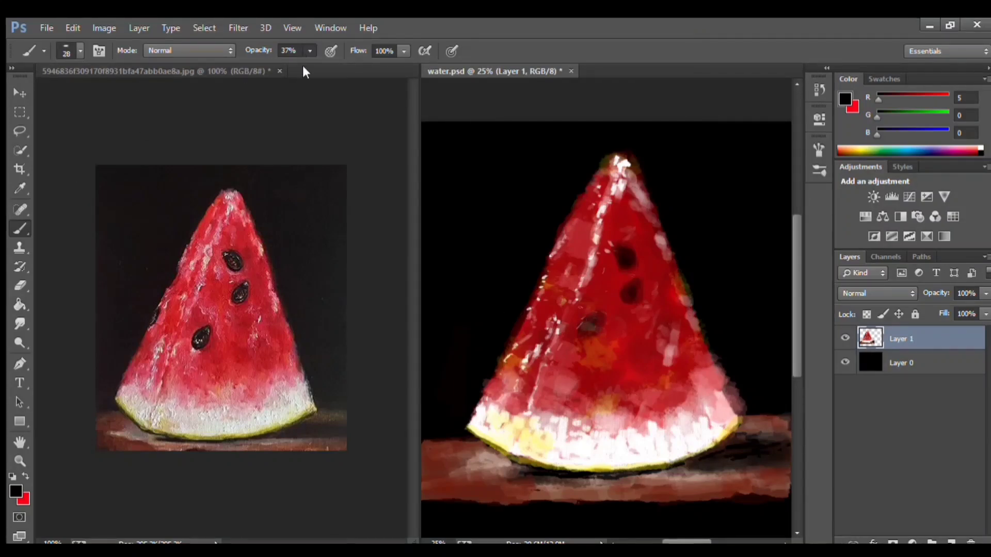
{"action": "key", "text": "5"}
{"action": "key", "text": "2"}
{"action": "left_click", "coordinate": [331, 50]}
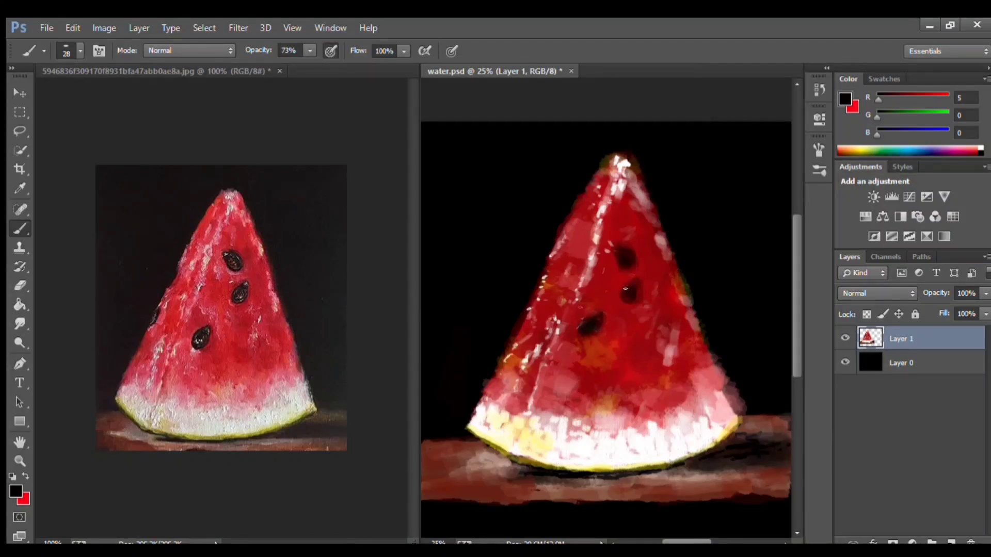
{"action": "key", "text": "0"}
{"action": "left_click", "coordinate": [333, 51]}
{"action": "key", "text": "ctrl+z"}
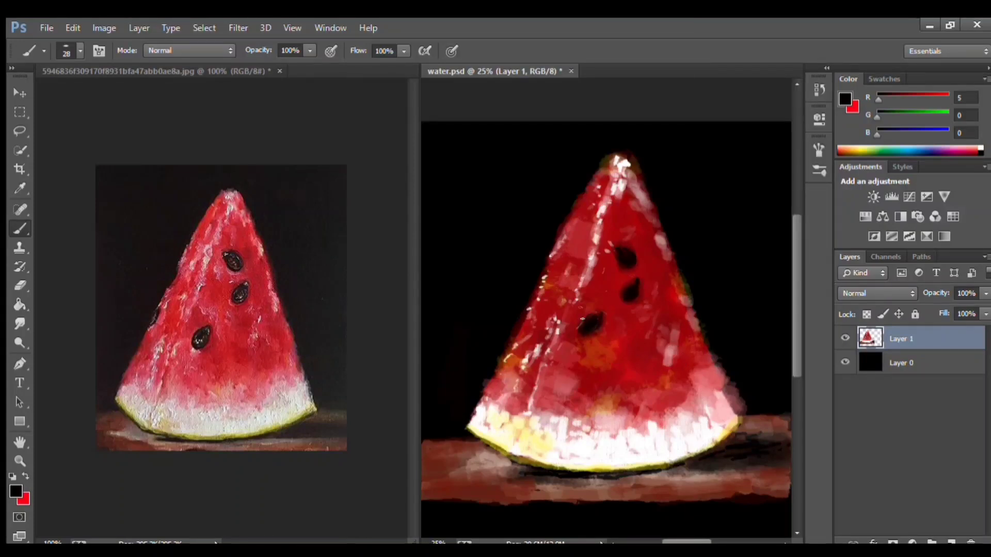
{"action": "left_click", "coordinate": [240, 317], "text": "alt"}
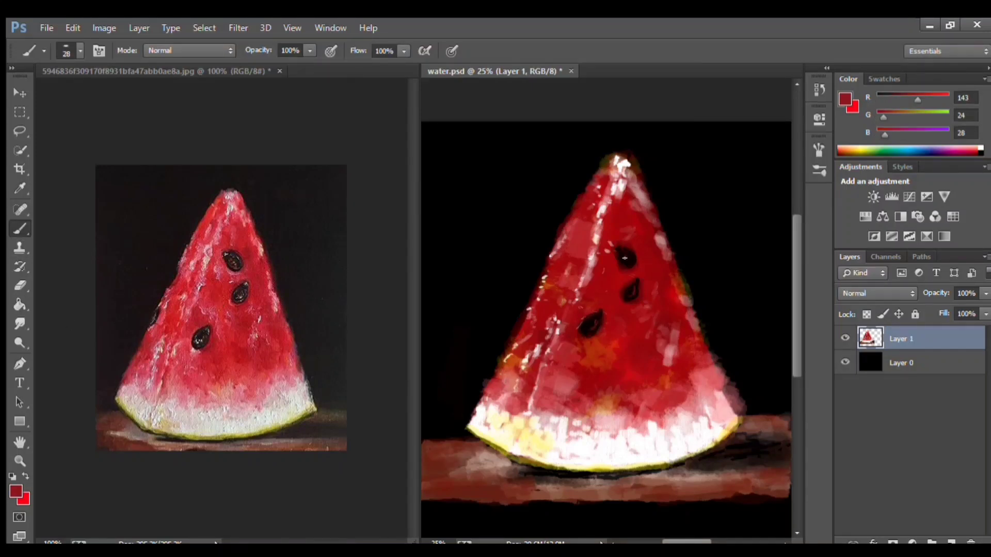
Dab a white highlight on the middle seed, then sample grey and pure white and enlarge the brush.
{"action": "left_click", "coordinate": [619, 164], "text": "alt"}
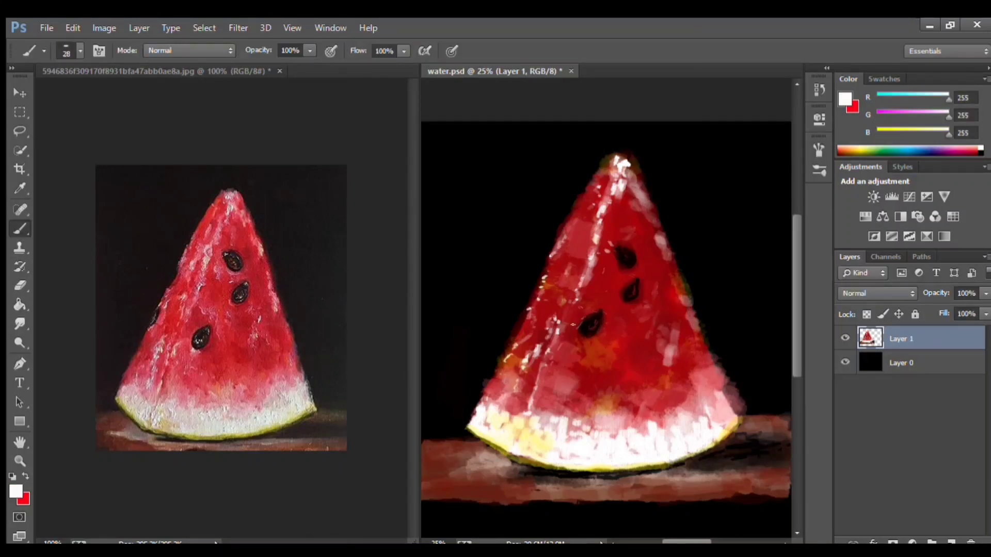
{"action": "left_click", "coordinate": [632, 289]}
{"action": "left_click", "coordinate": [598, 162], "text": "alt"}
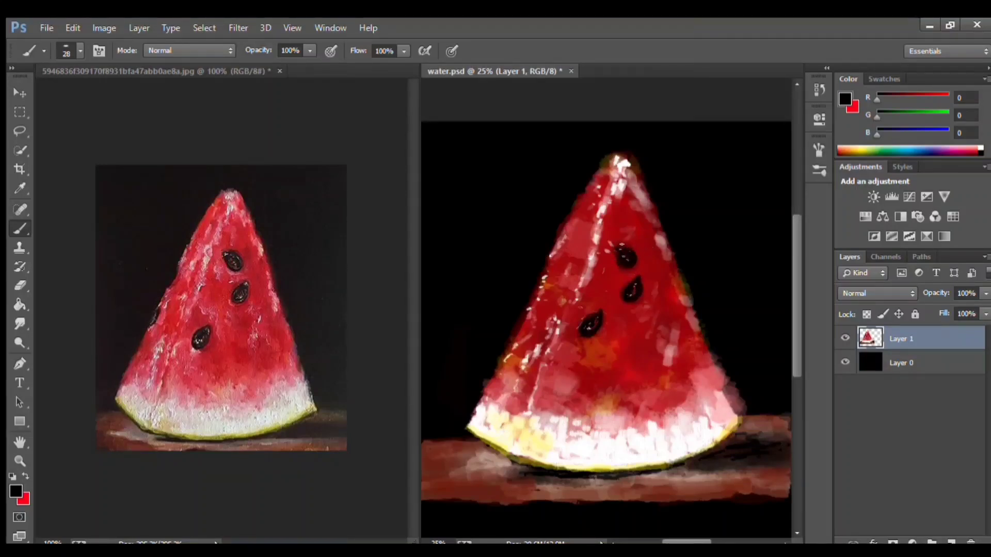
{"action": "left_click", "coordinate": [299, 293], "text": "alt"}
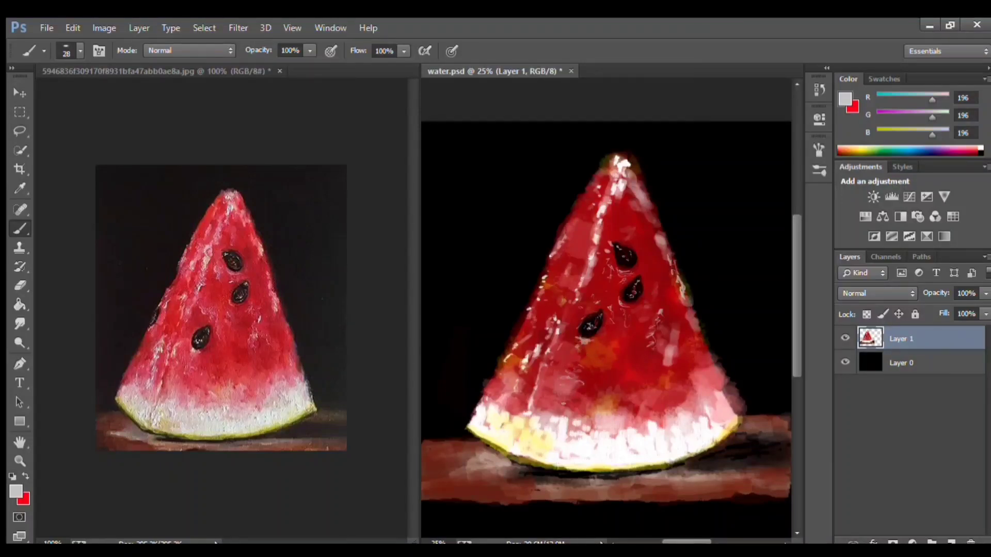
{"action": "left_click", "coordinate": [231, 195], "text": "alt"}
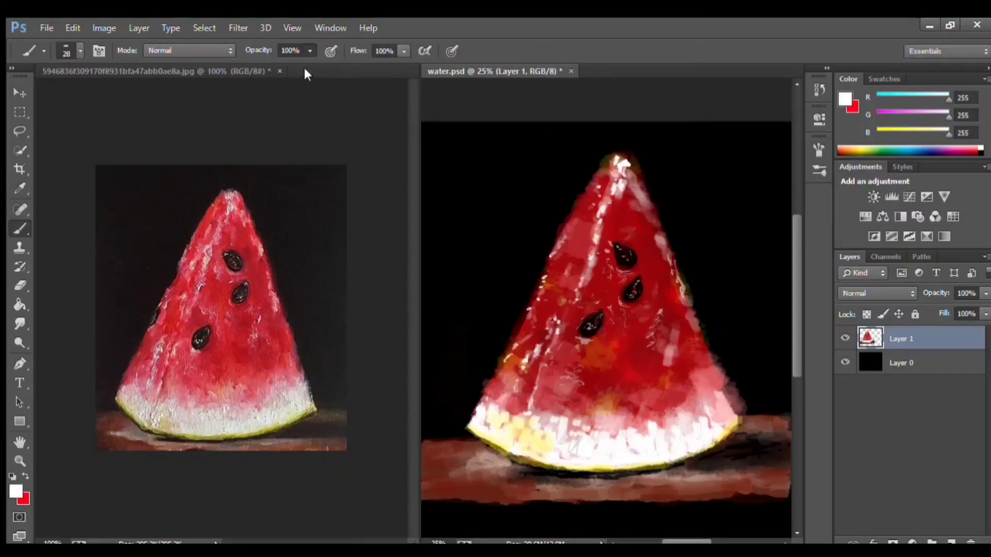
{"action": "key", "text": "bracketright"}
{"action": "key", "text": "bracketright"}
{"action": "key", "text": "bracketright"}
Brush white streaks over the lower and right rind, the left edge and upper flesh, then sample near-black.
{"action": "left_click_drag", "start_coordinate": [539, 429], "coordinate": [536, 404]}
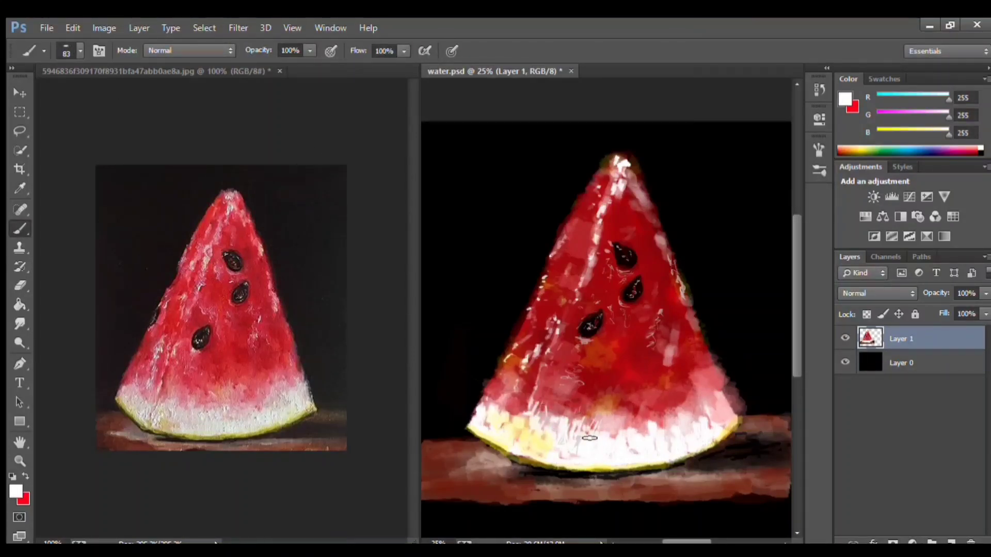
{"action": "mouse_move", "coordinate": [670, 426]}
{"action": "left_mouse_down"}
{"action": "mouse_move", "coordinate": [673, 408]}
{"action": "mouse_move", "coordinate": [737, 400]}
{"action": "mouse_move", "coordinate": [730, 386]}
{"action": "left_mouse_up"}
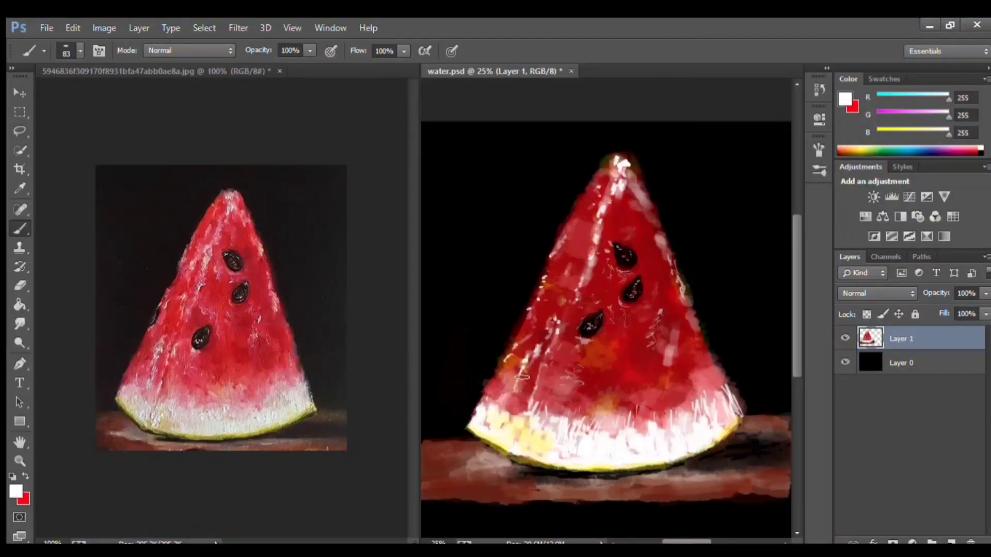
{"action": "left_click_drag", "start_coordinate": [521, 416], "coordinate": [537, 349]}
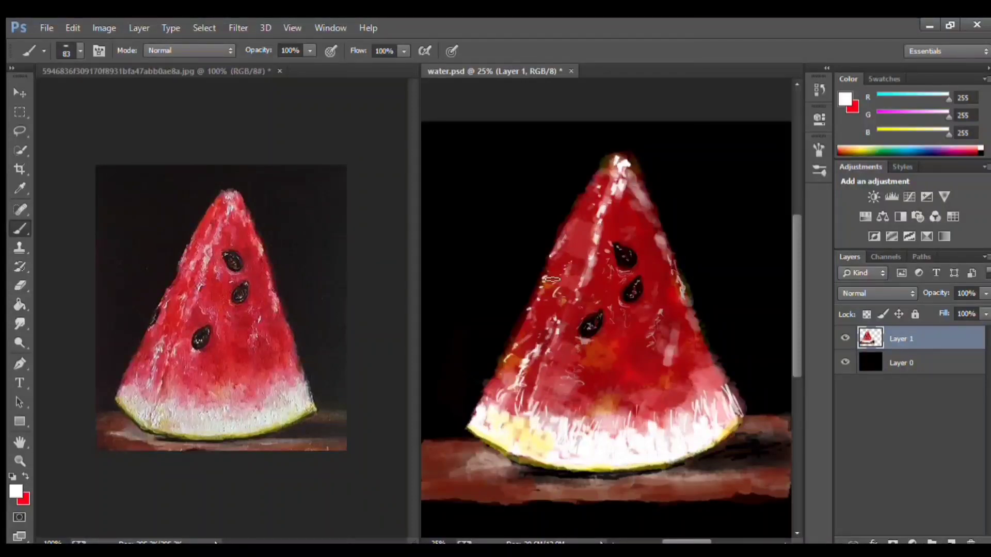
{"action": "mouse_move", "coordinate": [599, 212]}
{"action": "left_mouse_down"}
{"action": "mouse_move", "coordinate": [565, 239]}
{"action": "mouse_move", "coordinate": [590, 183]}
{"action": "mouse_move", "coordinate": [683, 283]}
{"action": "left_mouse_up"}
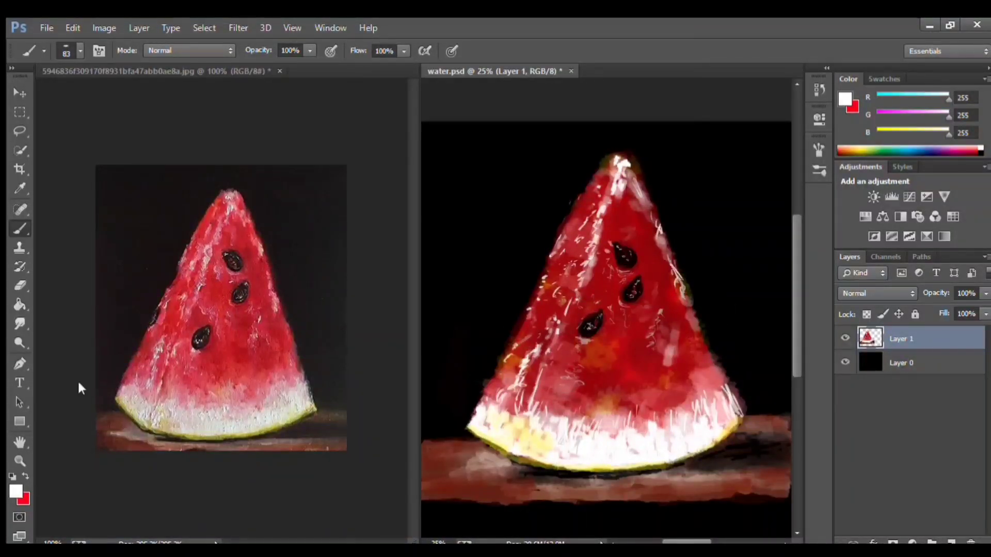
{"action": "left_click", "coordinate": [423, 258], "text": "alt"}
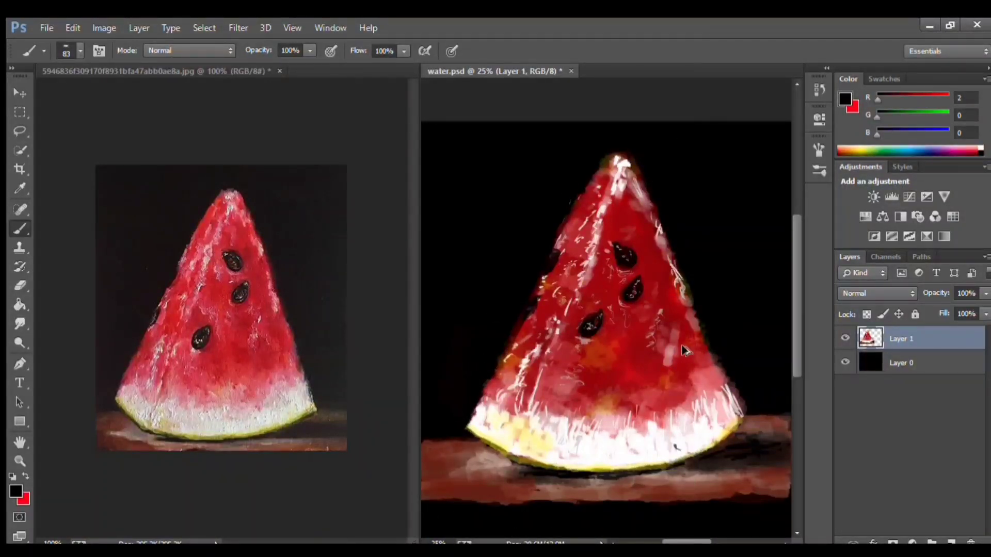
Paint white strokes along the upper rind edge.
{"action": "key", "text": "i"}
{"action": "key", "text": "b"}
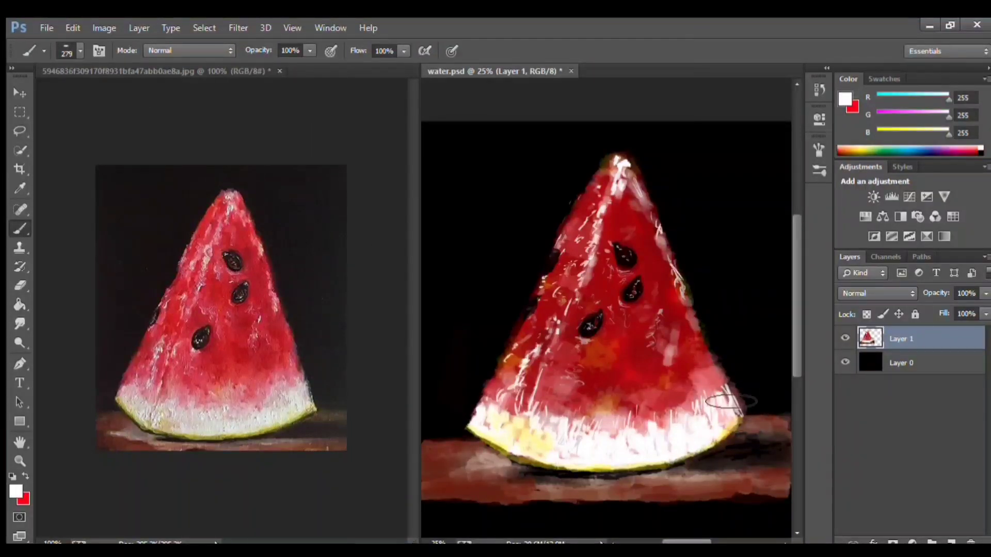
{"action": "left_click_drag", "start_coordinate": [671, 413], "coordinate": [692, 397]}
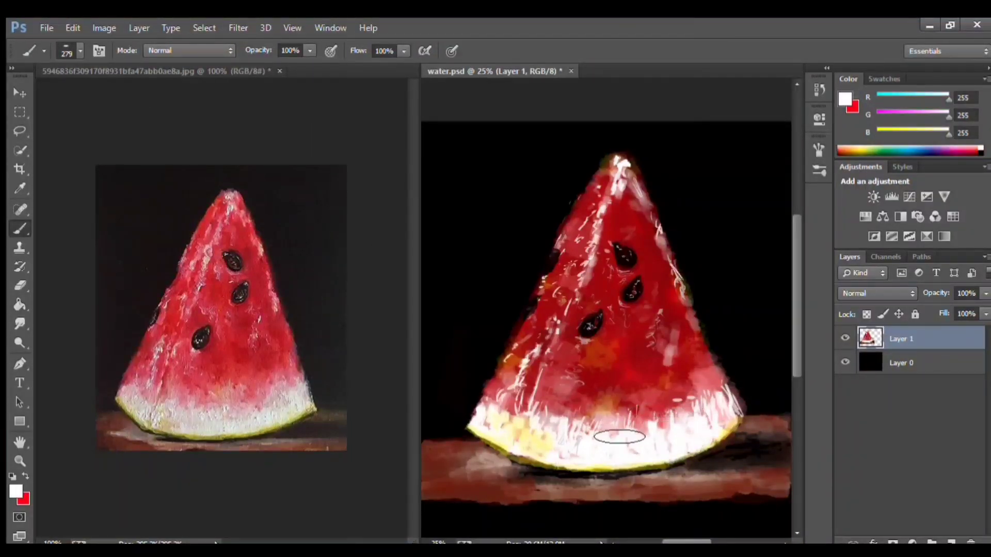
Sample a deep red (RGB 155, 6, 12) from the reference and enlarge the brush.
{"action": "key", "text": "i"}
{"action": "left_click", "coordinate": [134, 345]}
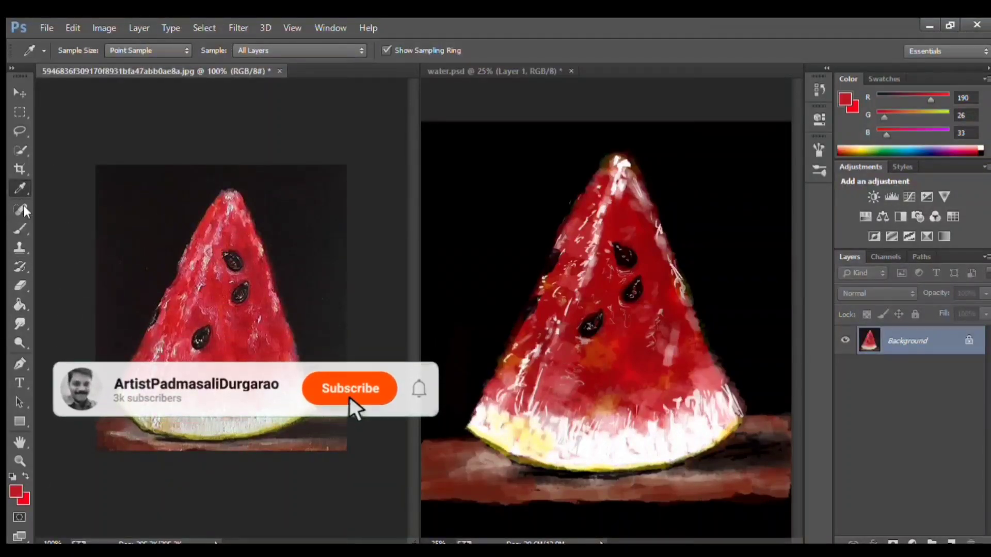
{"action": "key", "text": "b"}
{"action": "key", "text": "ctrl+Tab"}
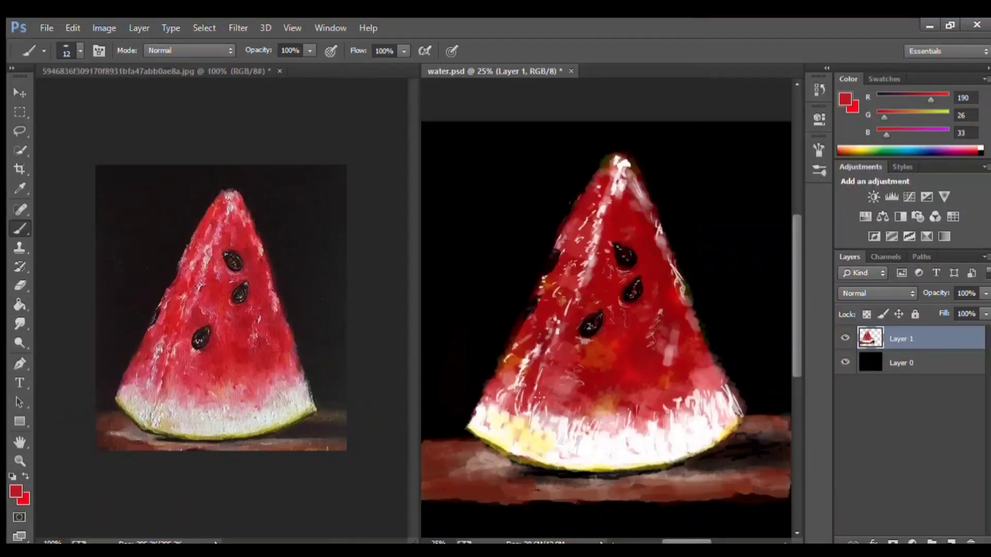
{"action": "key", "text": "bracketright"}
{"action": "key", "text": "bracketright"}
{"action": "key", "text": "bracketright"}
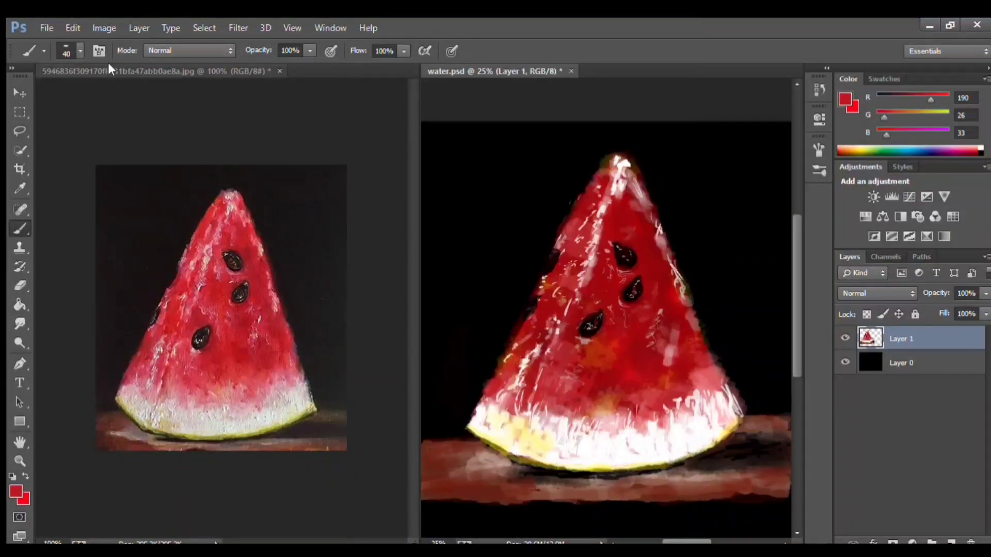
{"action": "left_click", "coordinate": [21, 189]}
{"action": "left_click", "coordinate": [164, 408]}
{"action": "key", "text": "b"}
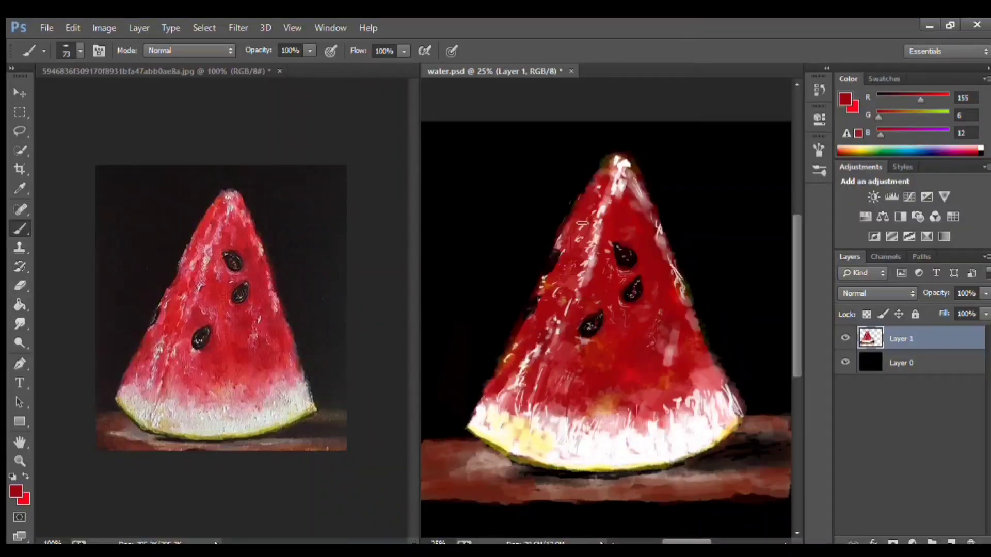
With pale pink, a 149-pixel brush and Airbrush on, haze softly over the middle flesh.
{"action": "left_click", "coordinate": [567, 290], "text": "alt"}
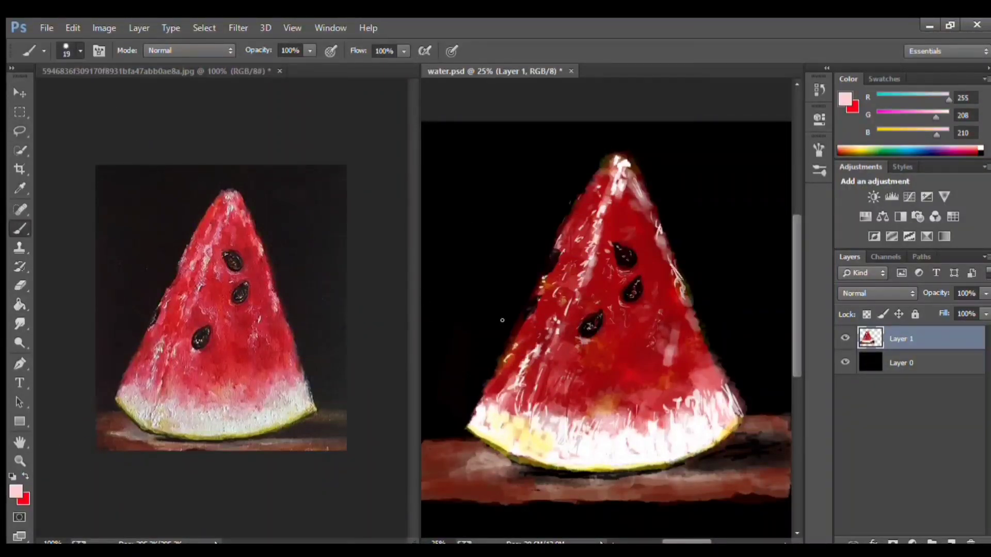
{"action": "key", "text": "bracketright"}
{"action": "key", "text": "bracketright"}
{"action": "key", "text": "bracketright"}
{"action": "left_click", "coordinate": [331, 51]}
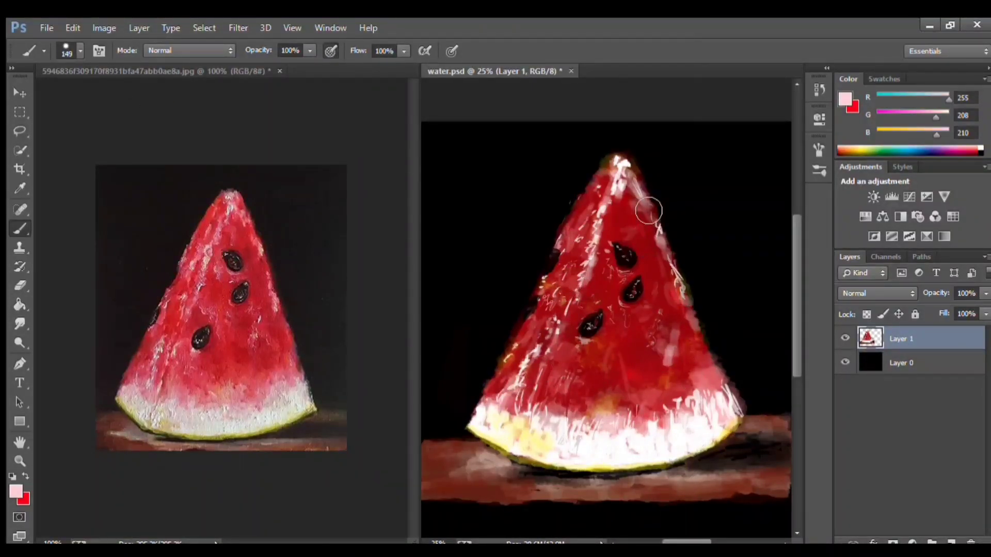
{"action": "mouse_move", "coordinate": [626, 357]}
{"action": "left_mouse_down"}
{"action": "mouse_move", "coordinate": [646, 354]}
{"action": "mouse_move", "coordinate": [665, 325]}
{"action": "left_mouse_up"}
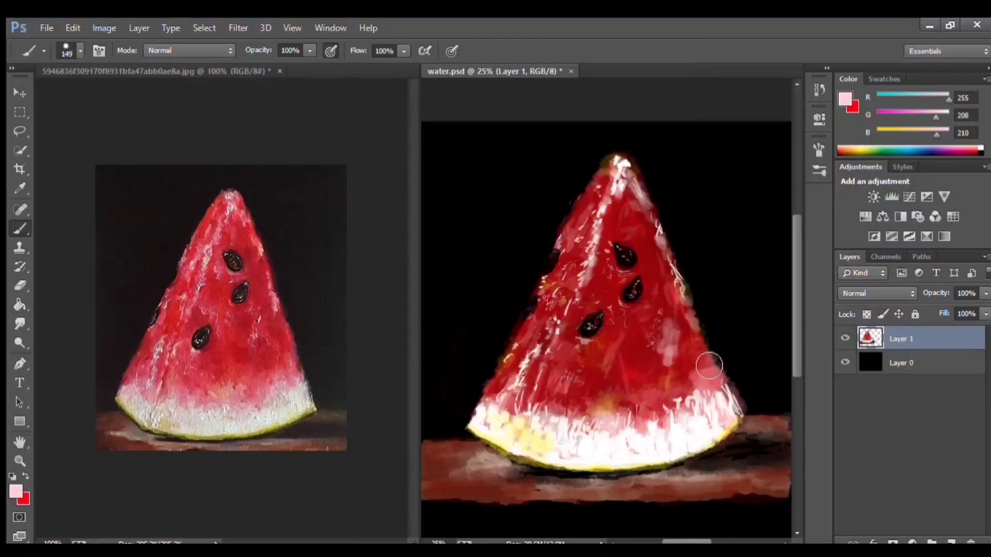